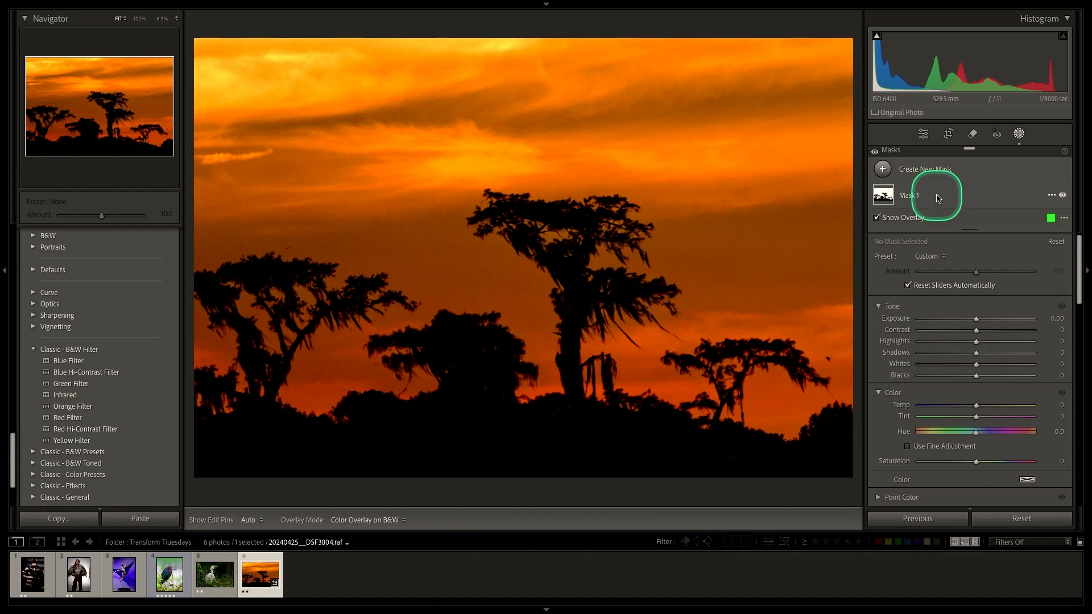
- Create a sky mask and intersect it with a luminance range whose lower limits are 57/93 and upper limits 100/100
left_click(922, 169)
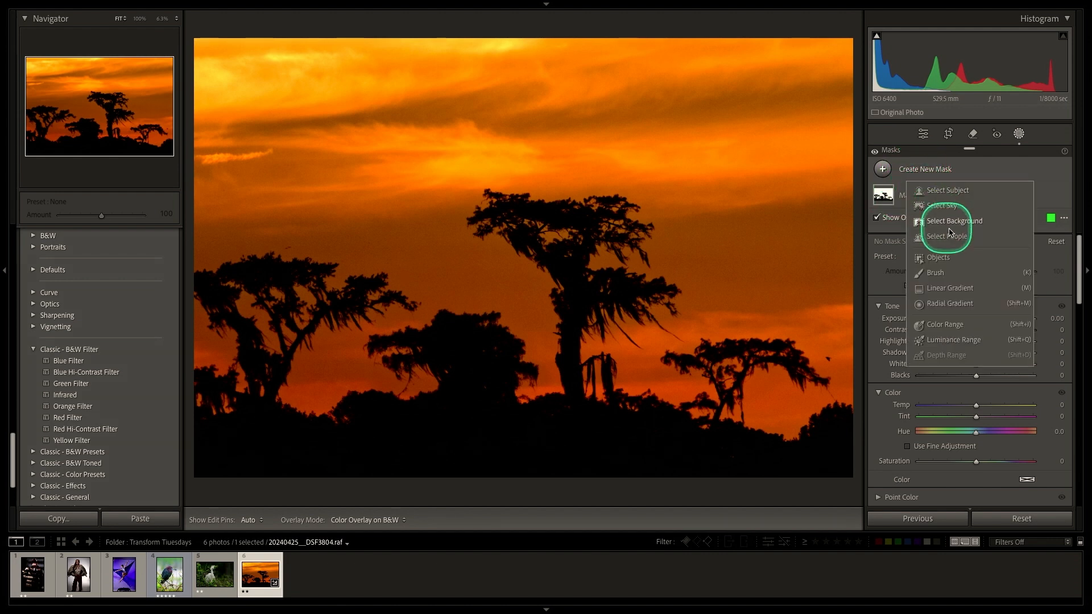
left_click(941, 206)
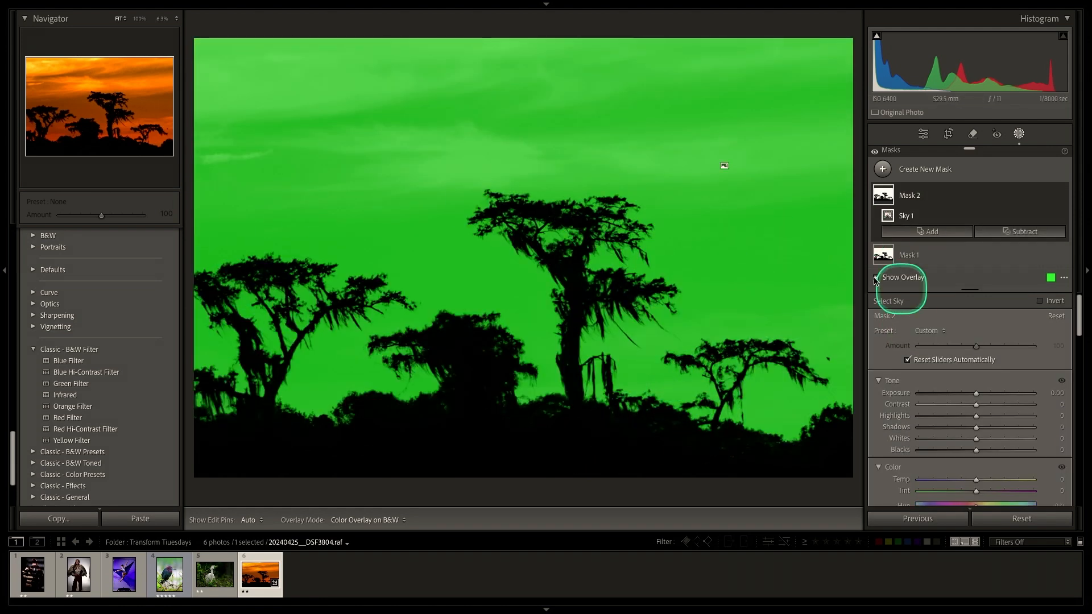
left_click(1050, 198)
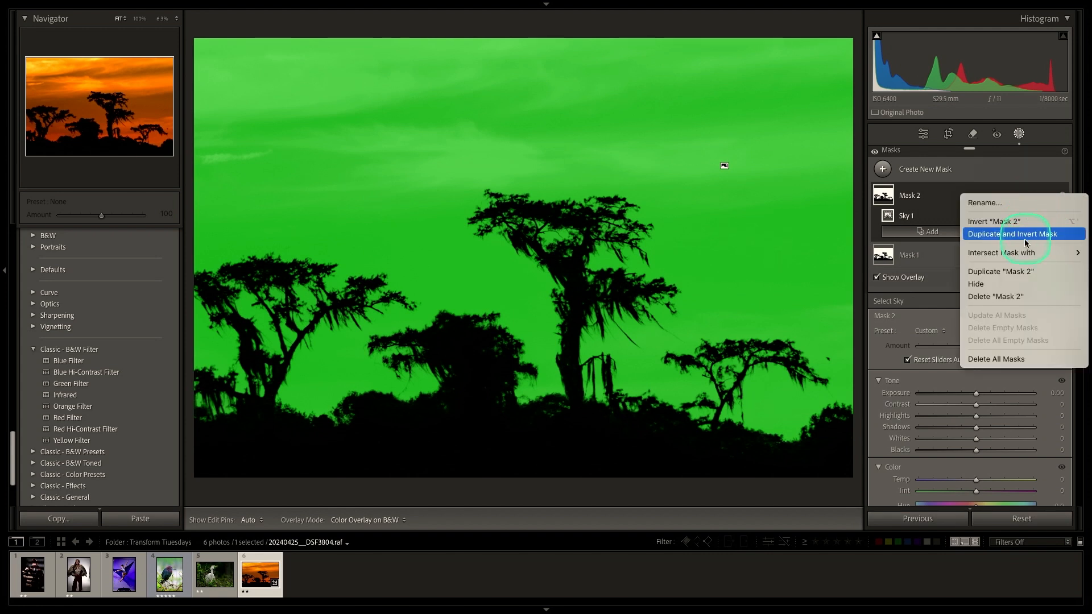
mouse_move(1024, 259)
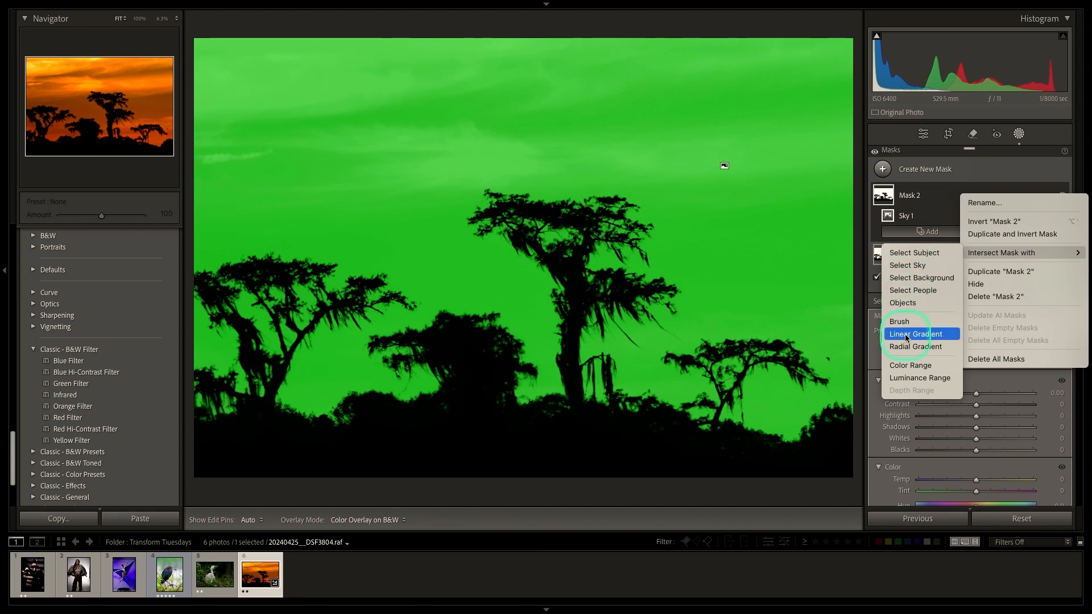
left_click(912, 378)
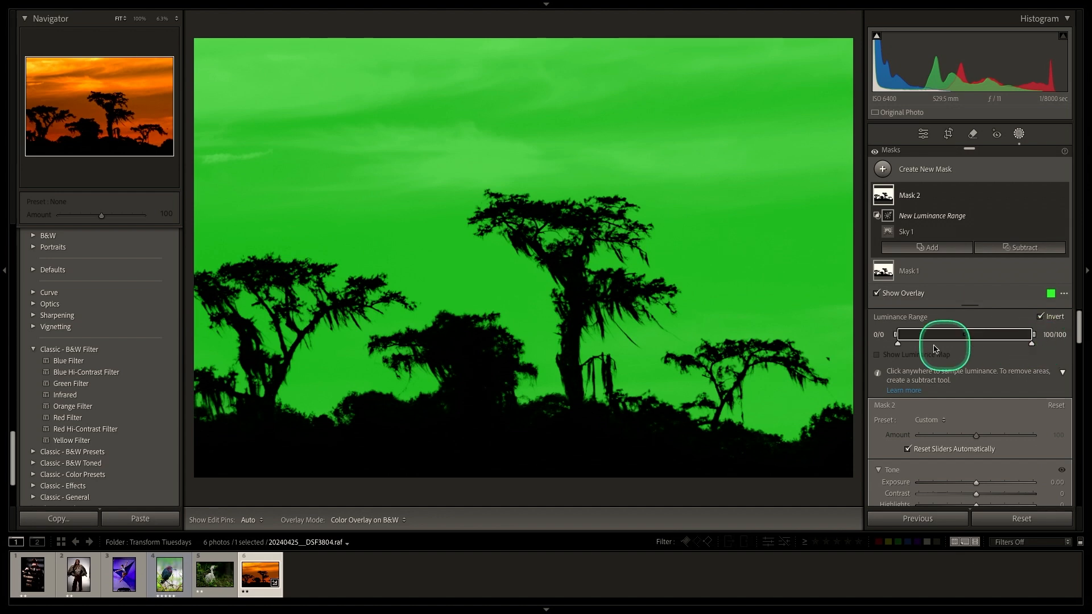
left_click_drag(897, 336, 959, 355)
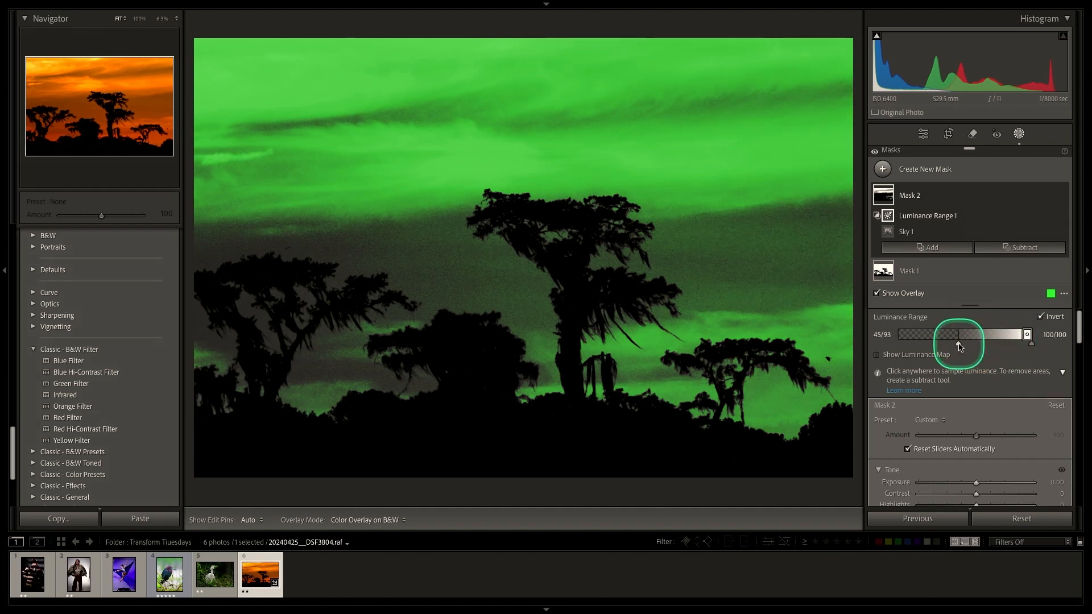
mouse_move(959, 347)
left_mouse_down()
mouse_move(984, 347)
mouse_move(975, 348)
left_mouse_up()
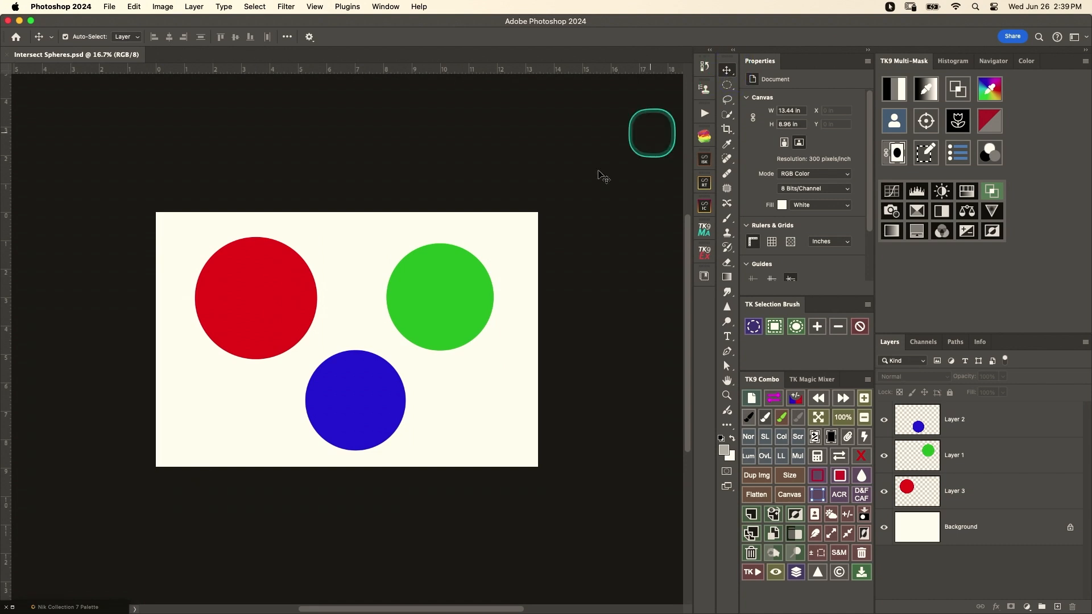
left_click(312, 269)
left_click(392, 362)
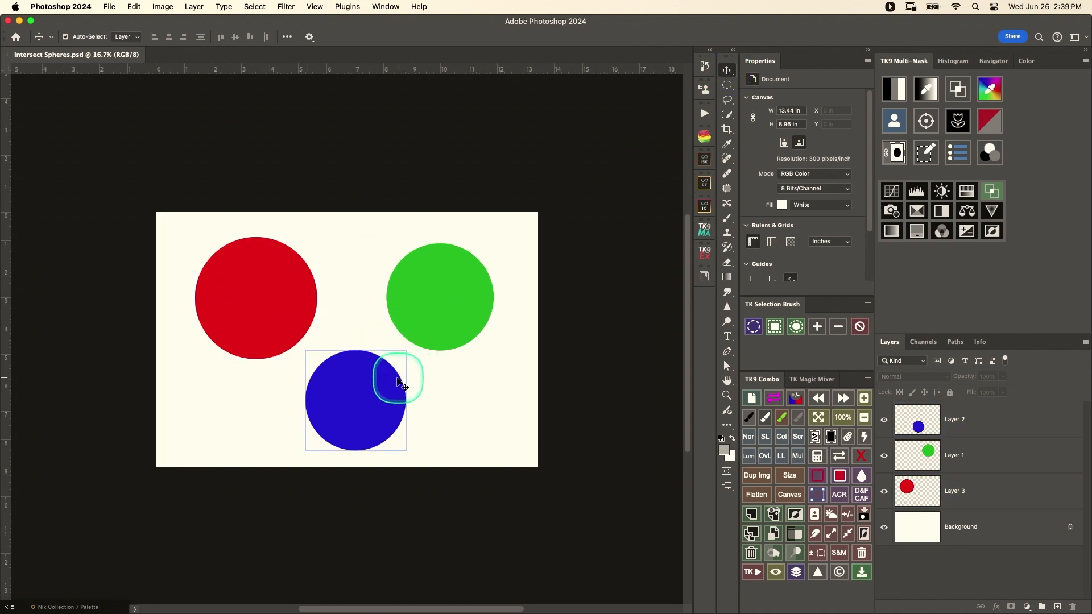
left_click(314, 302)
left_click(380, 407)
left_click(469, 418)
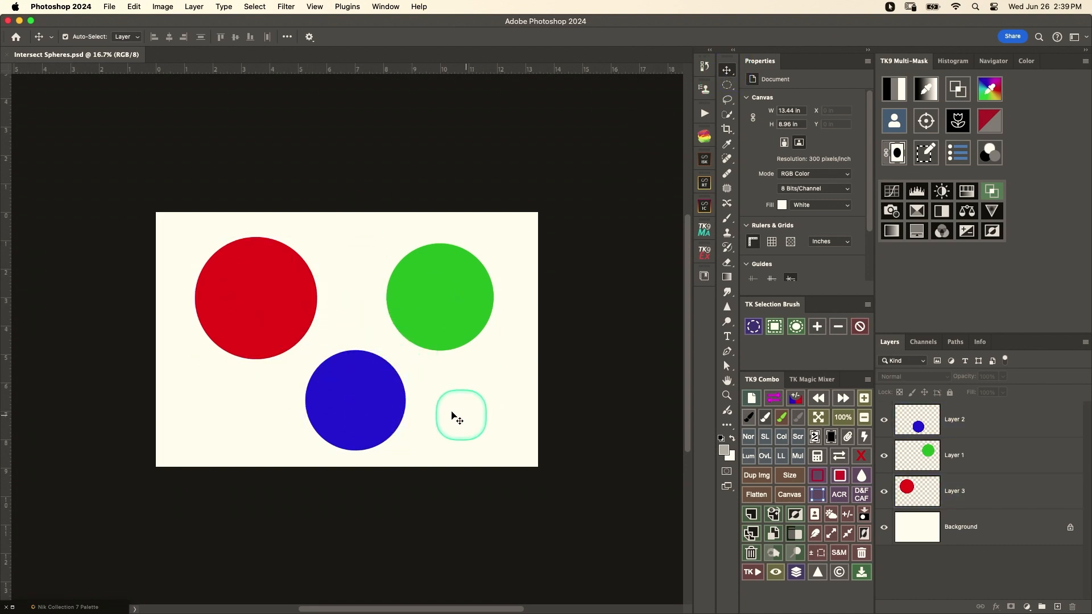
left_click(387, 310)
left_click(288, 295)
- In Photoshop, move the green circle so that it overlaps the red circle
left_click_drag(432, 300, 359, 272)
left_click(244, 302)
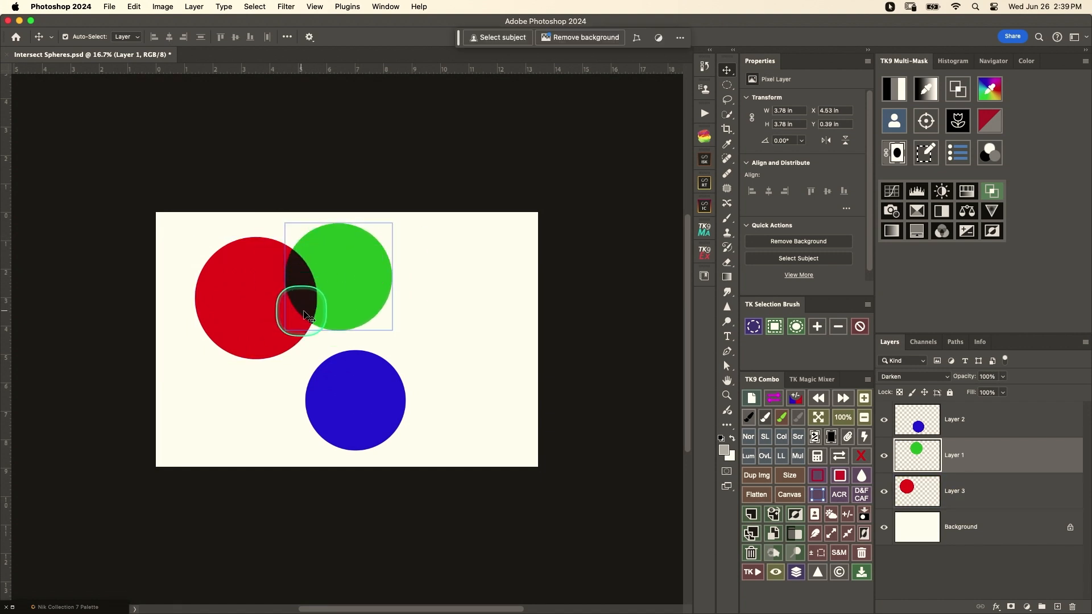
left_click(289, 293)
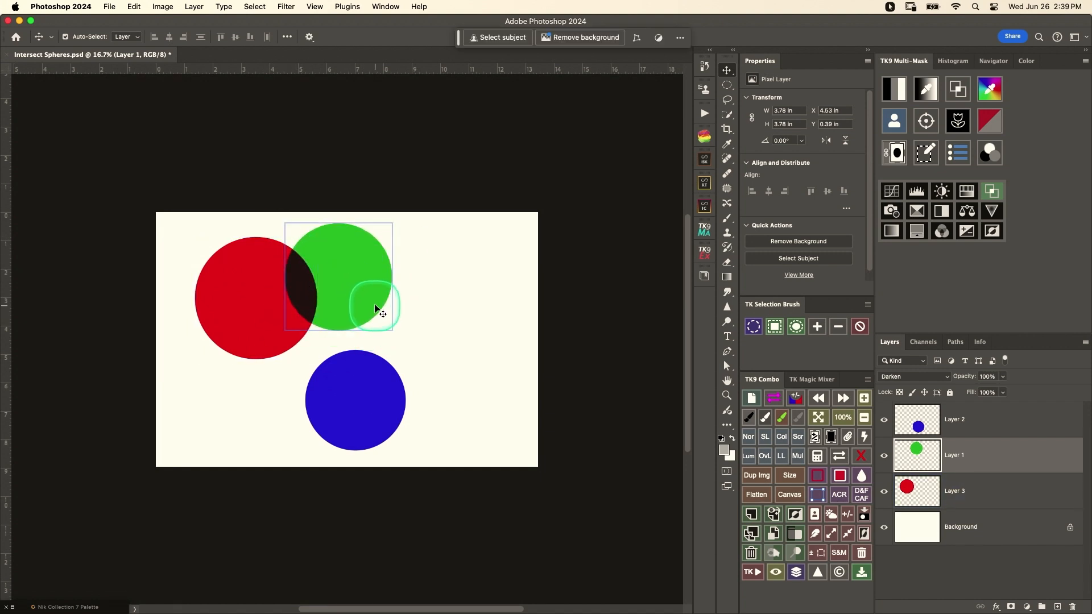
- Move the green circle off the red one and reposition the blue circle so that all three circles stand apart
left_click_drag(376, 272, 448, 267)
left_click_drag(354, 400, 399, 398)
left_click_drag(454, 275, 432, 285)
left_click_drag(370, 373, 363, 388)
left_click_drag(428, 292, 425, 299)
left_click_drag(377, 423, 384, 404)
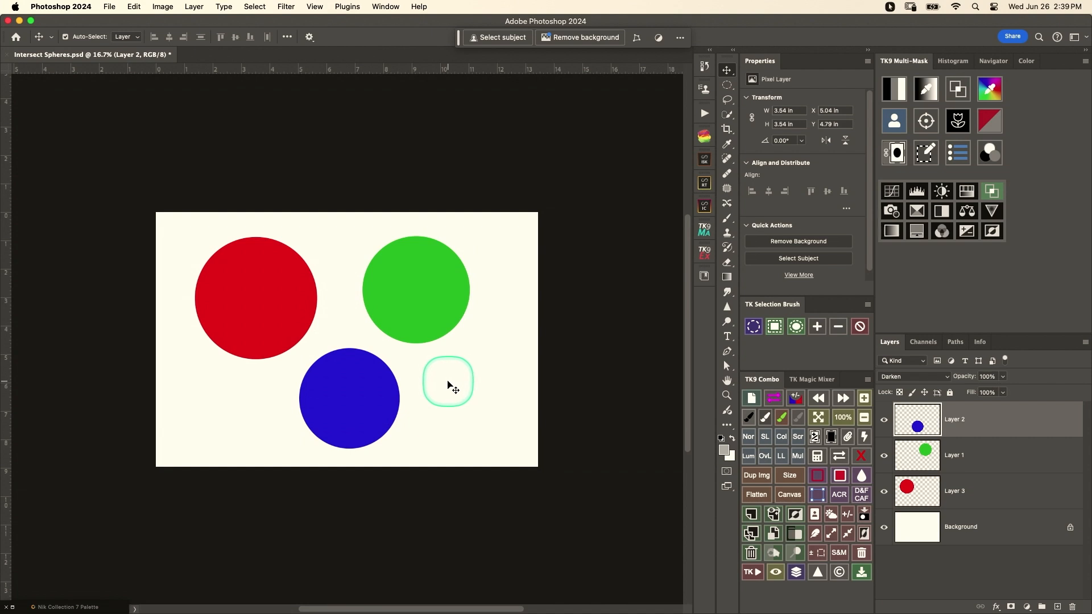
- Shift the green circle slightly farther away from the red circle
left_click(421, 245)
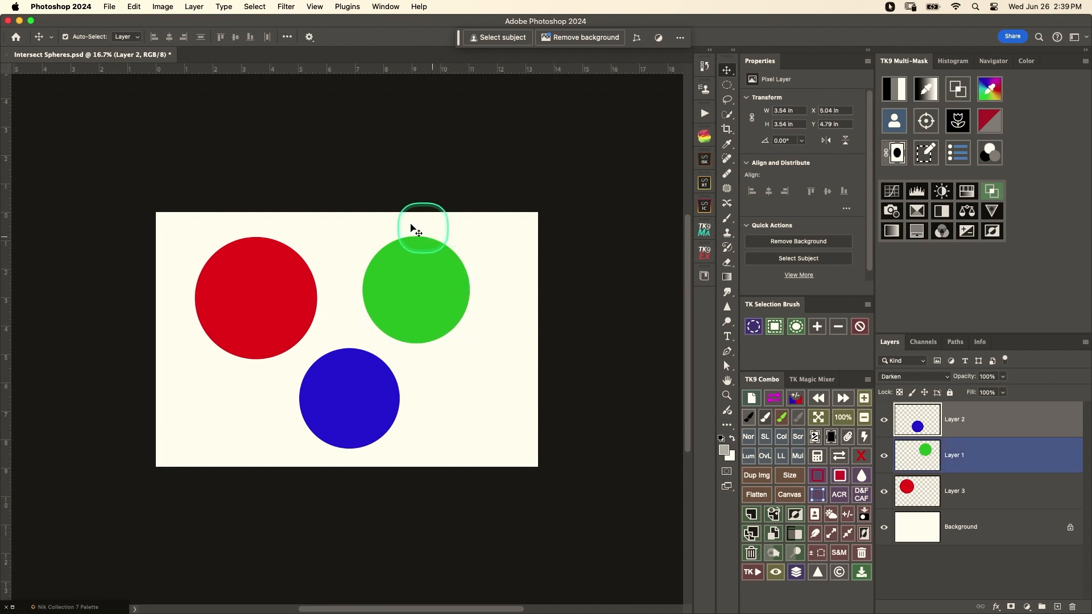
left_click(222, 253)
left_click(375, 357)
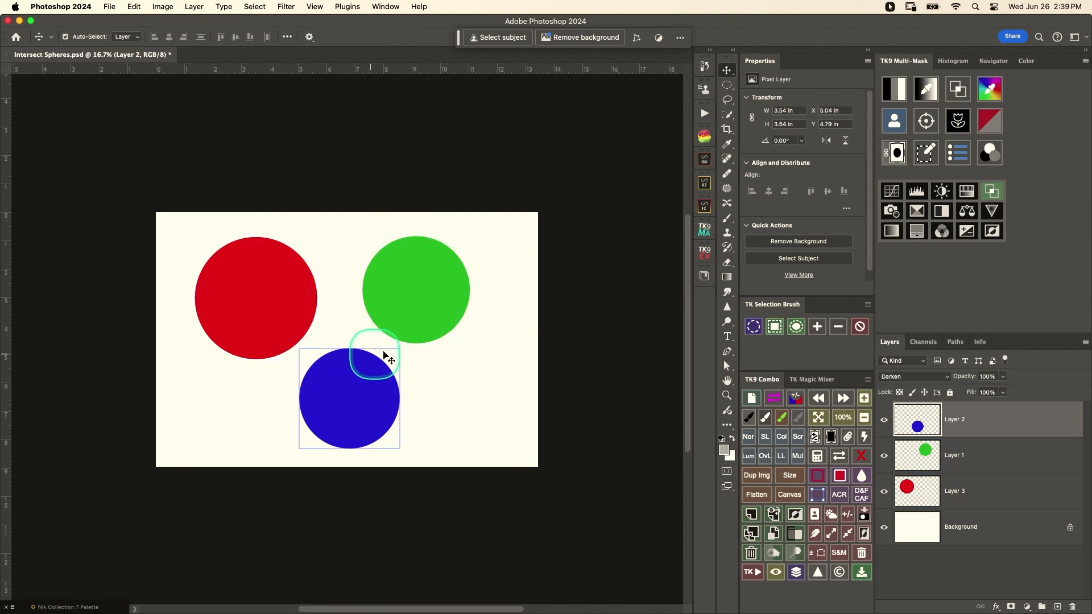
left_click(402, 312)
left_click_drag(409, 288, 433, 293)
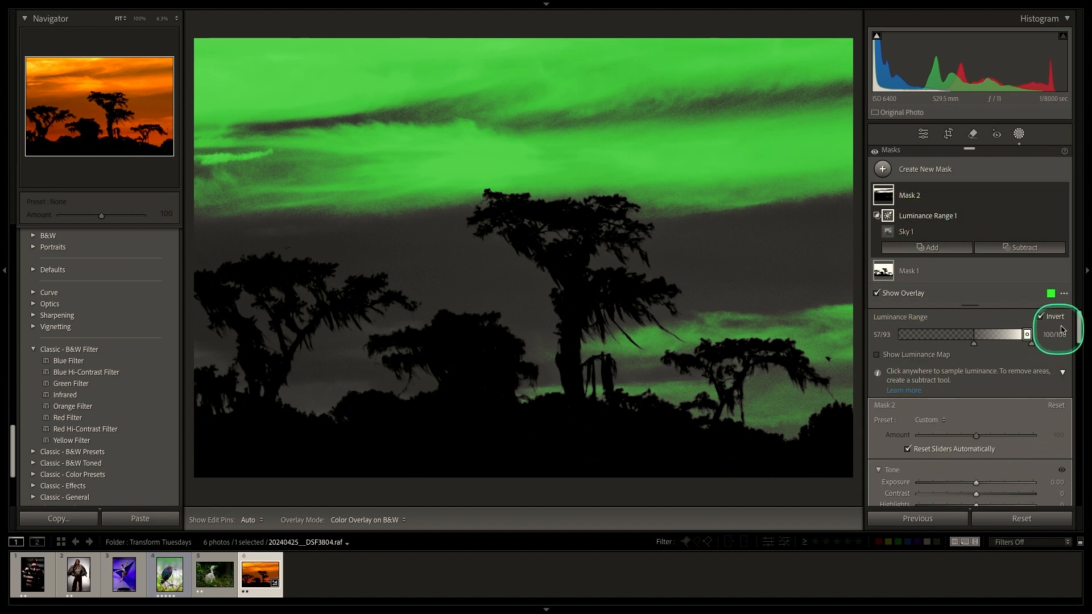
- Switch back to Lightroom Classic and, for the intersected sky mask, set Exposure to 0.40 and warm the Temp slightly
mouse_move(1079, 328)
left_mouse_down()
mouse_move(1079, 369)
mouse_move(1079, 344)
left_mouse_up()
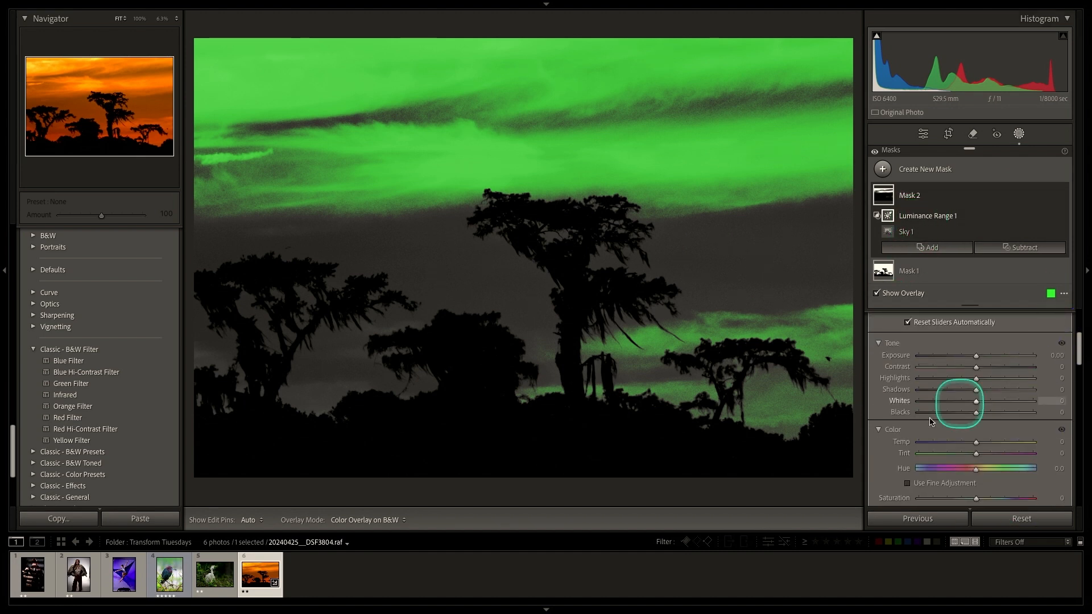
left_click_drag(976, 356, 982, 359)
left_click(976, 442)
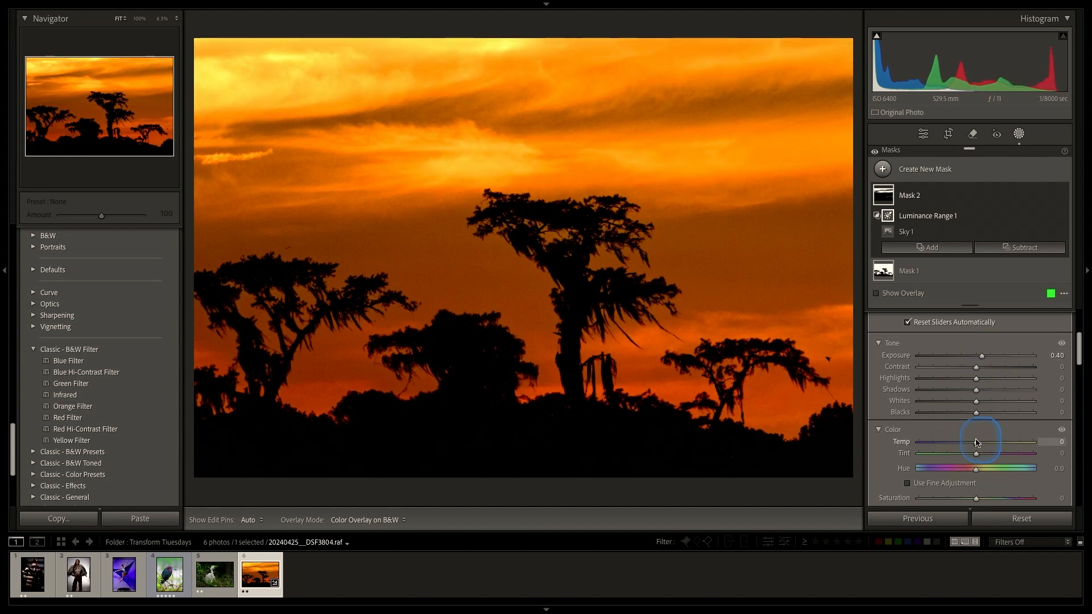
left_click_drag(985, 443, 987, 444)
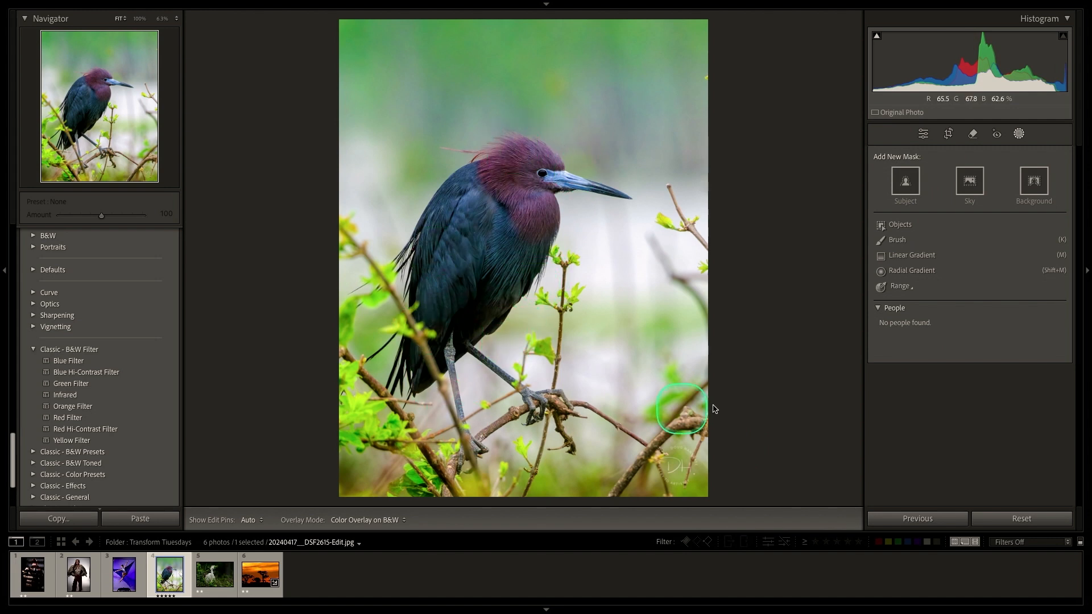
- Create a subject mask on the bird photo
left_click(1019, 135)
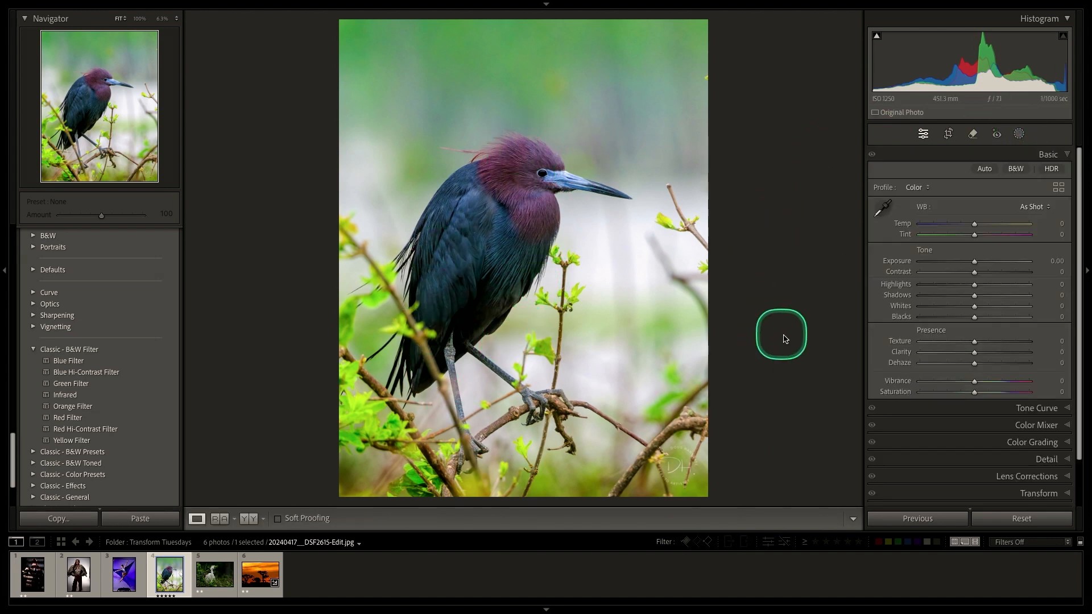
left_click(1018, 134)
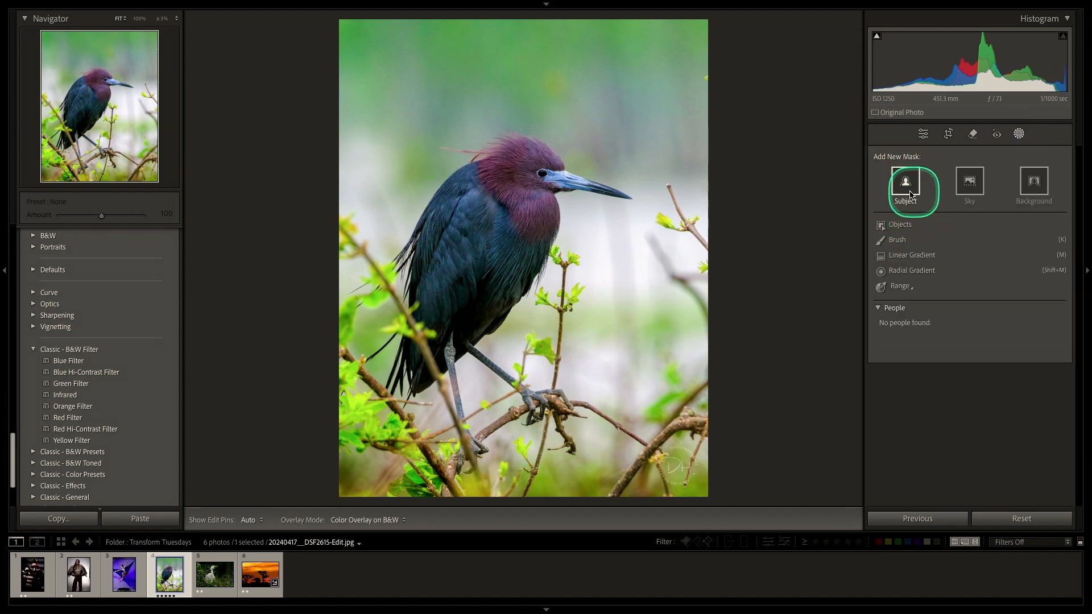
left_click(910, 188)
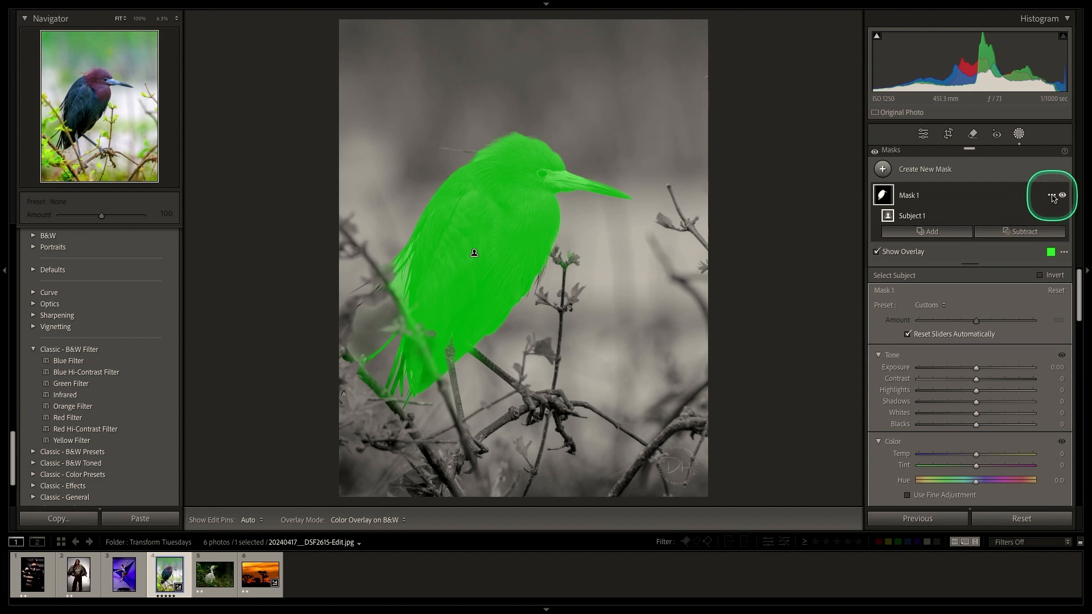
- Intersect the bird's subject mask with a luminance range limited to the darkest tones, from 0/0 to 4/11
left_click(1052, 196)
mouse_move(1016, 251)
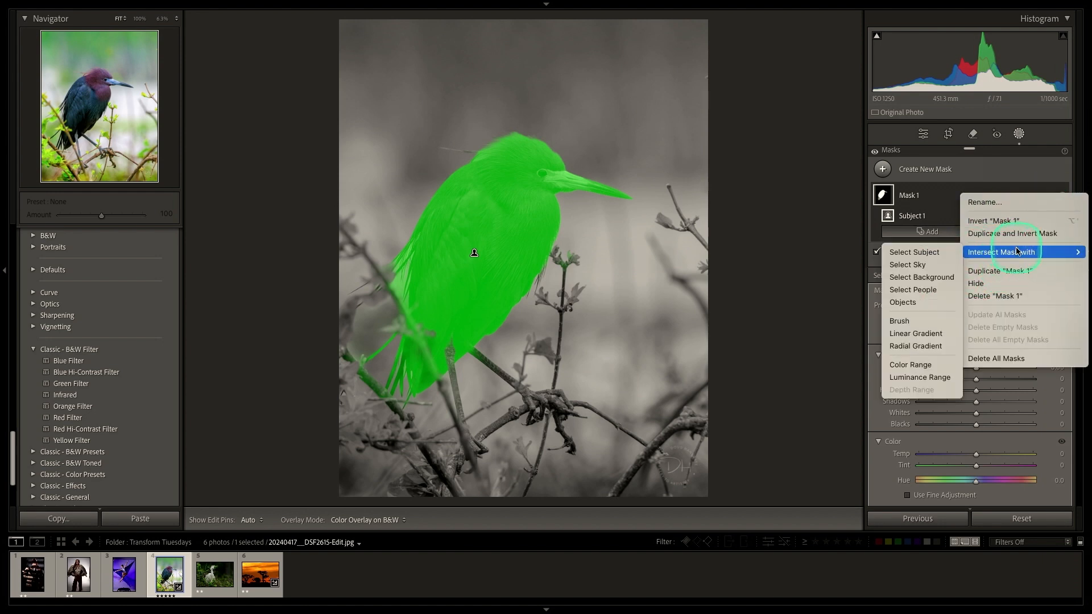
left_click(915, 378)
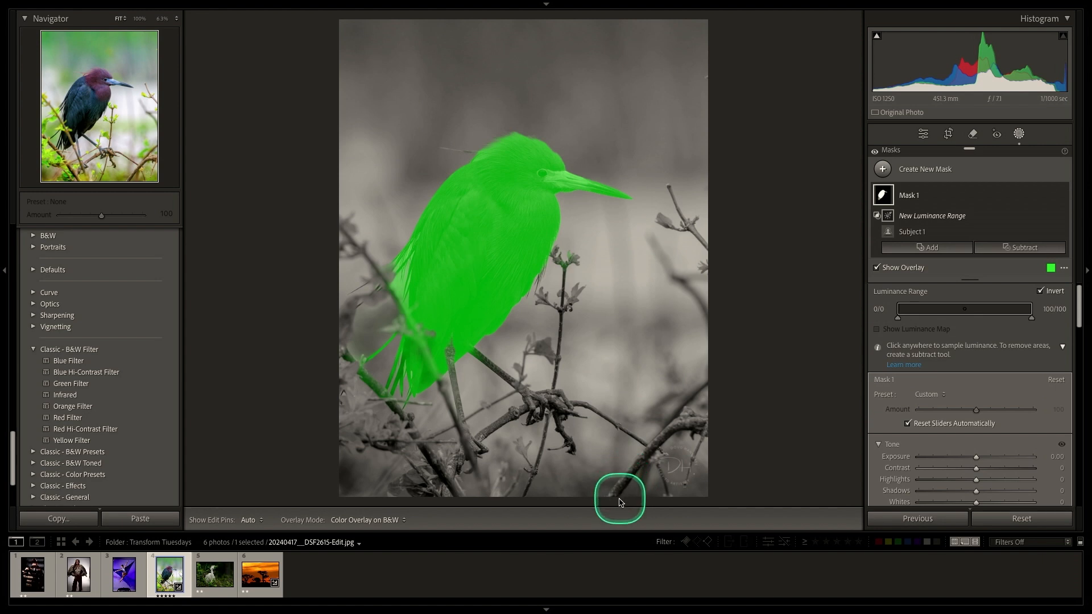
left_click_drag(1028, 311, 916, 319)
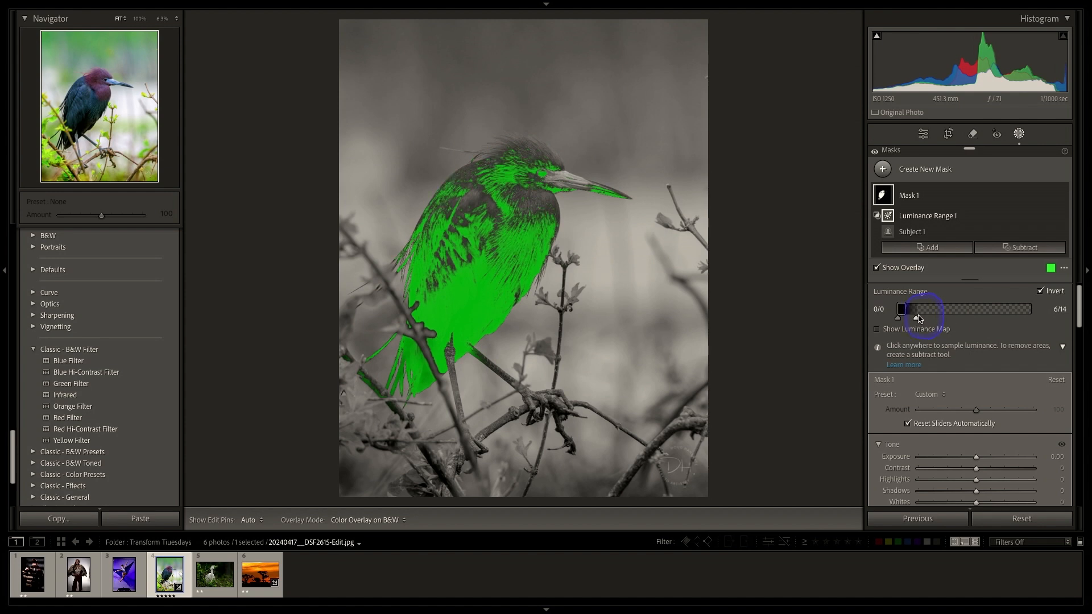
double_click(916, 319)
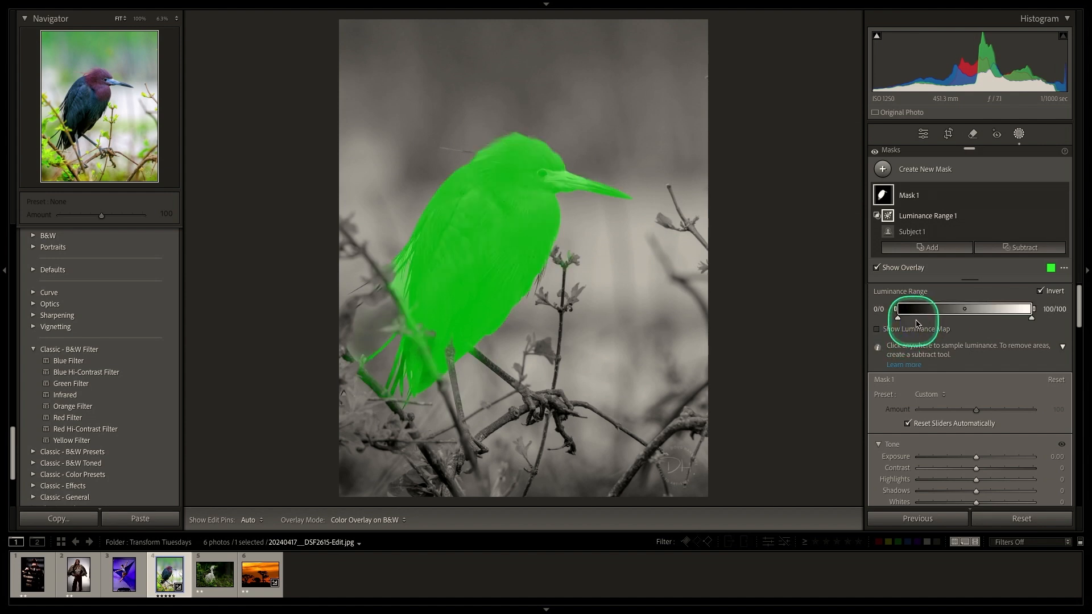
left_click_drag(1033, 309, 914, 321)
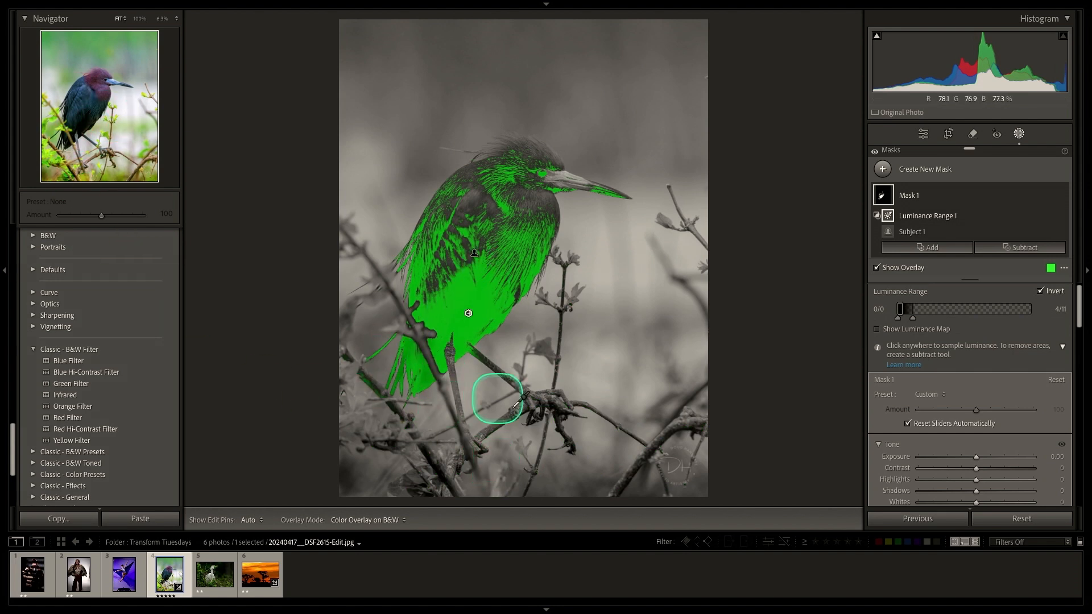
- Subtract the bird's dark lower body, tail and beak from the mask with a brush
left_click(1032, 252)
left_click(999, 356)
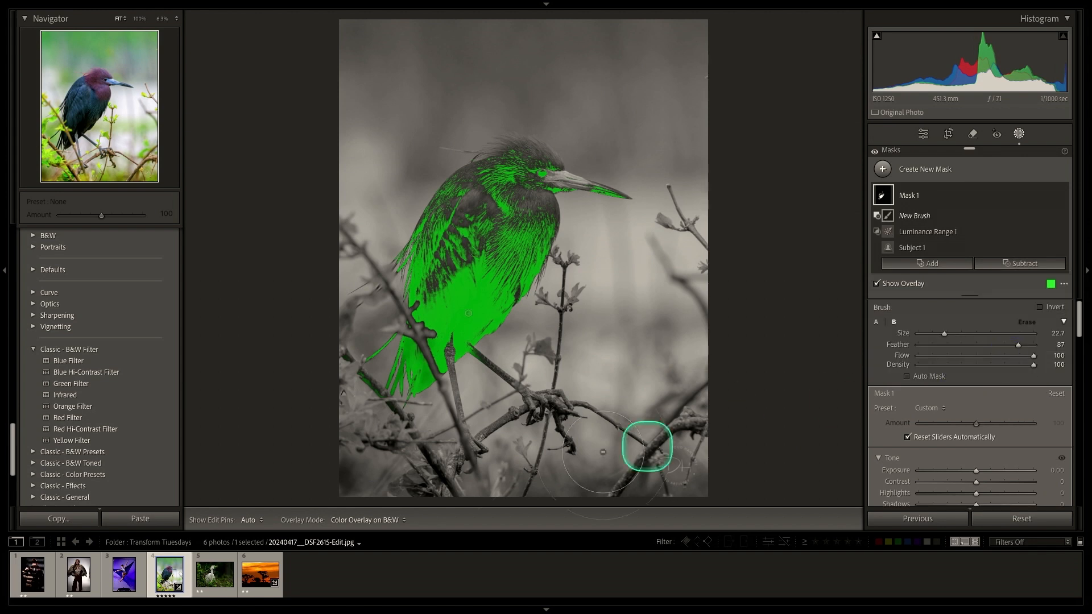
mouse_move(492, 380)
left_mouse_down()
mouse_move(488, 317)
mouse_move(457, 318)
mouse_move(426, 361)
mouse_move(500, 330)
mouse_move(475, 302)
mouse_move(394, 378)
left_mouse_up()
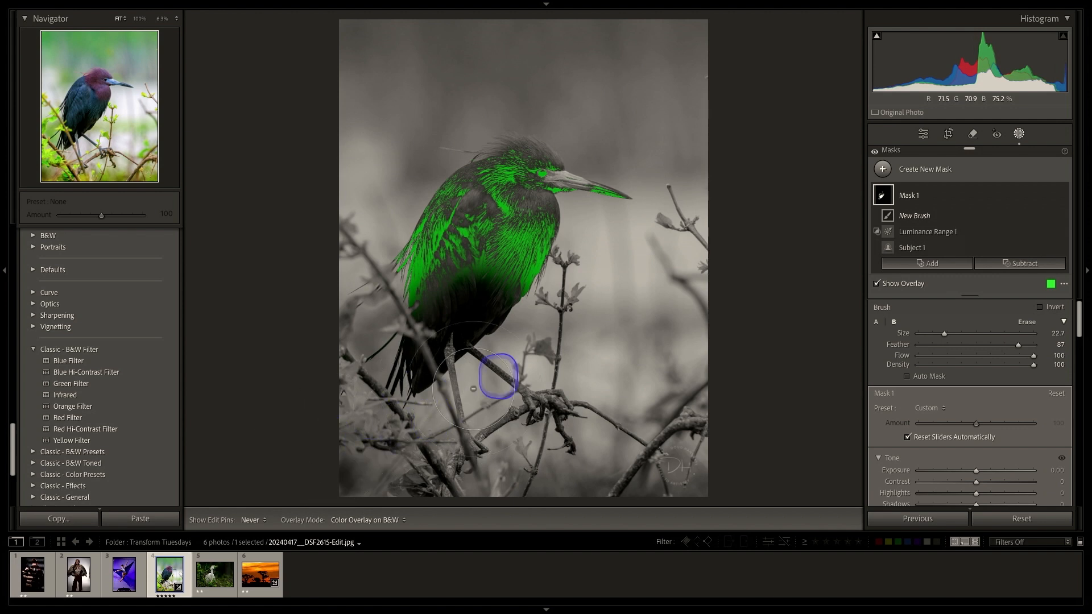
left_click_drag(473, 389, 478, 387)
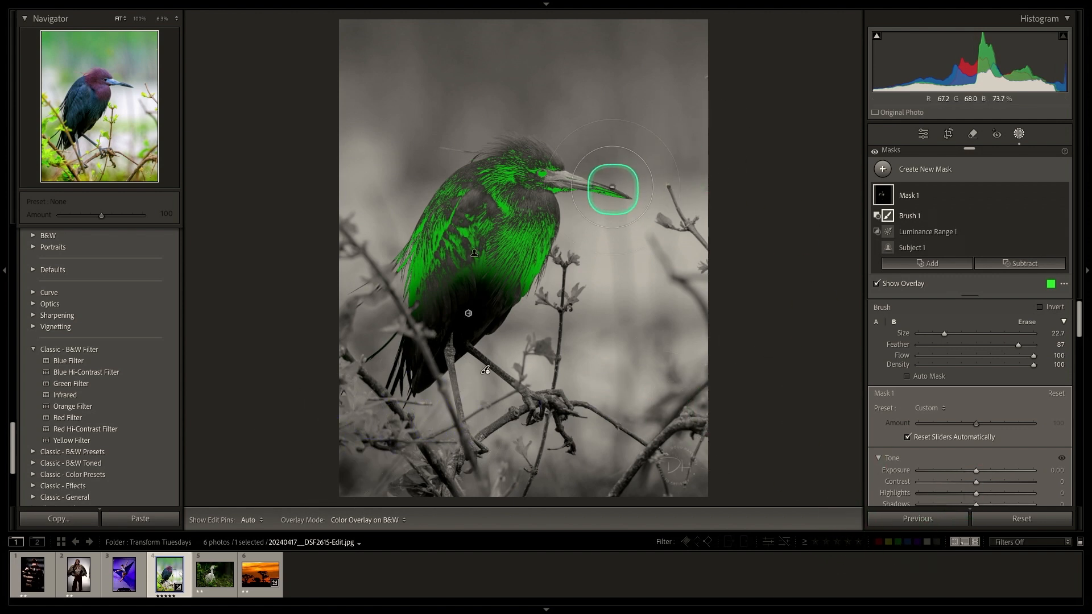
left_click_drag(612, 182, 608, 199)
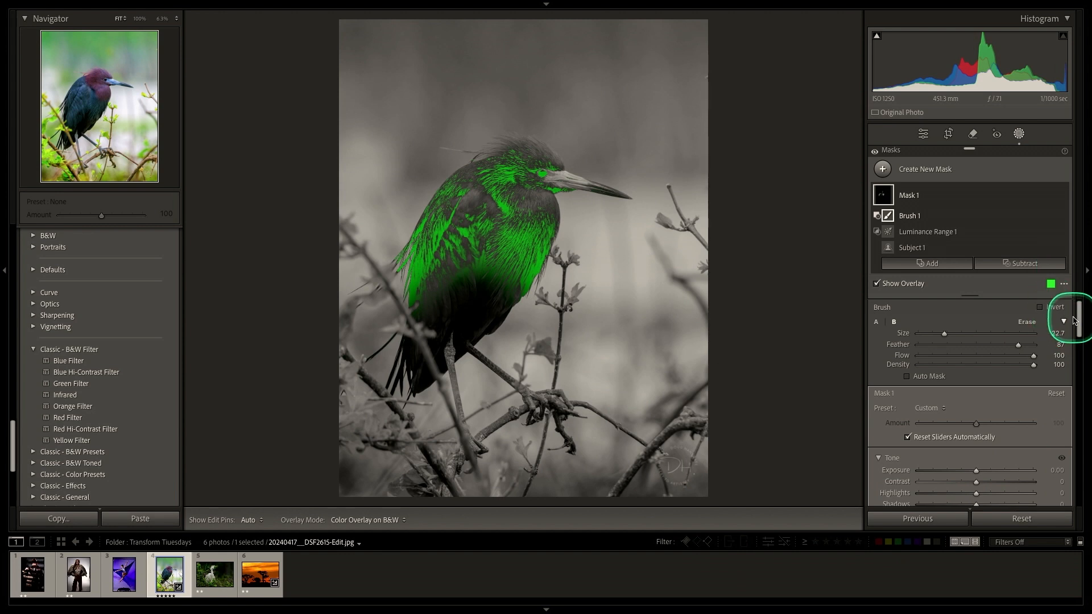
- Darken the bird mask with Exposure -1.33, Shadows -7 and Blacks -8, and set its Amount to 72
left_click_drag(1078, 320, 1078, 336)
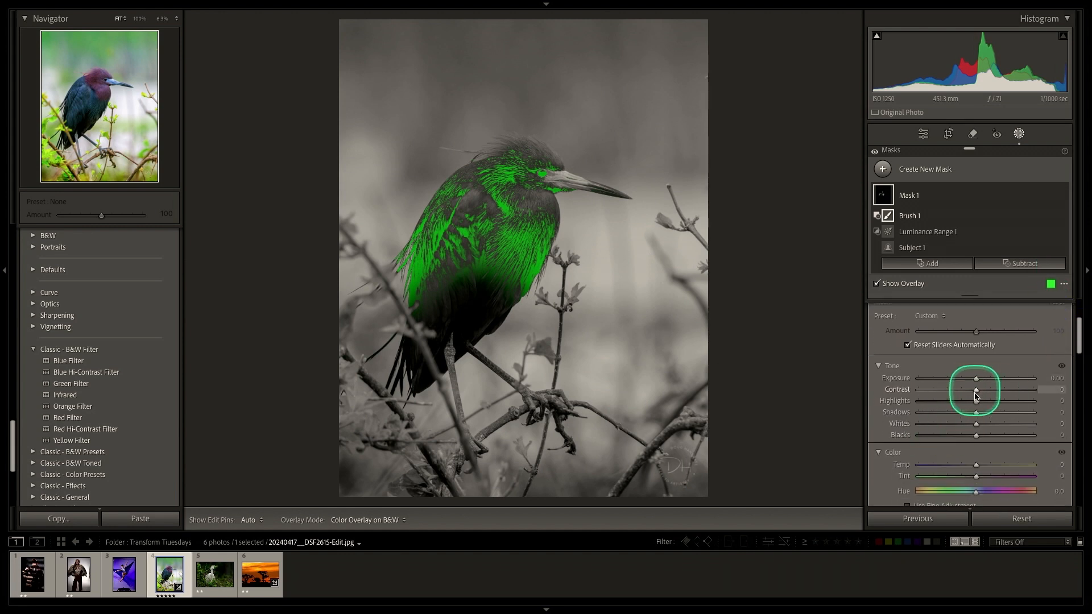
left_click_drag(974, 379, 975, 379)
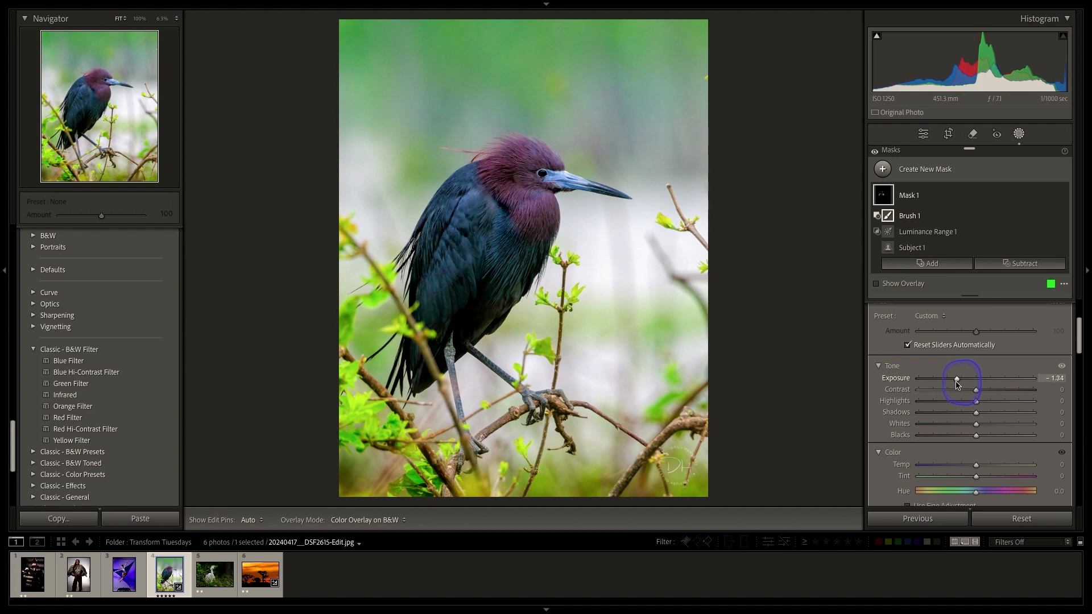
left_click_drag(957, 384, 972, 412)
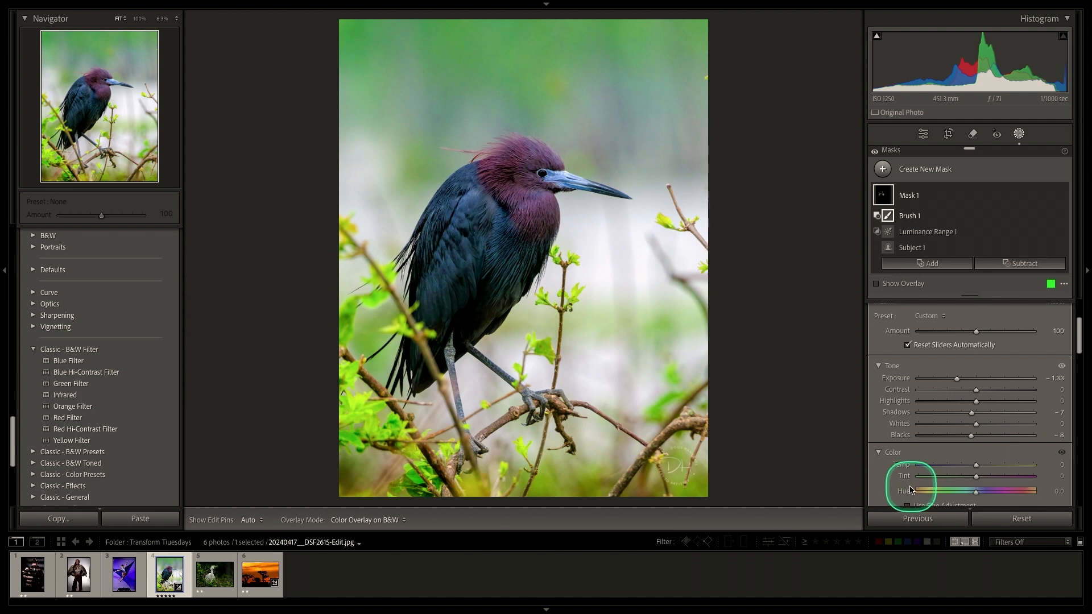
key("backslash")
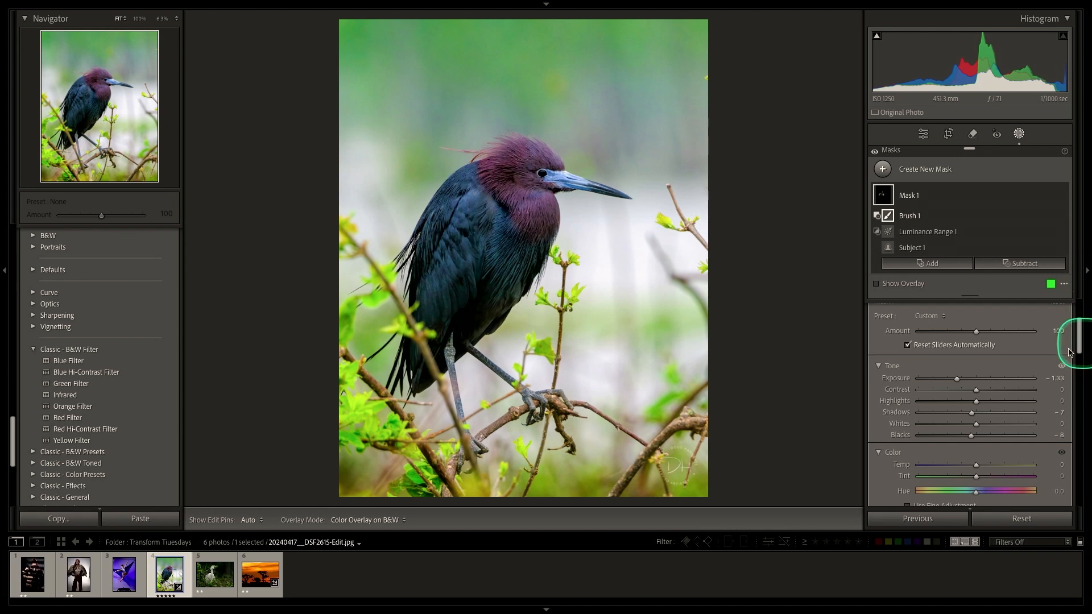
left_click_drag(1079, 337, 1081, 329)
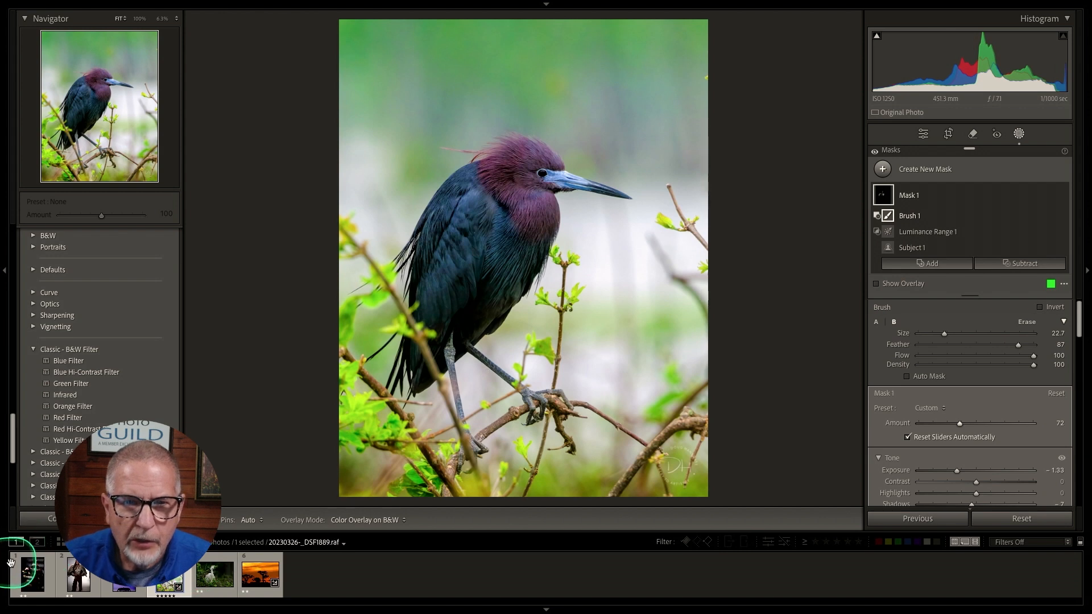
- Open the dancer photo and crop out the backdrop's upper edge and the trampoline, using an 8.5 x 11 aspect ratio
left_click(40, 580)
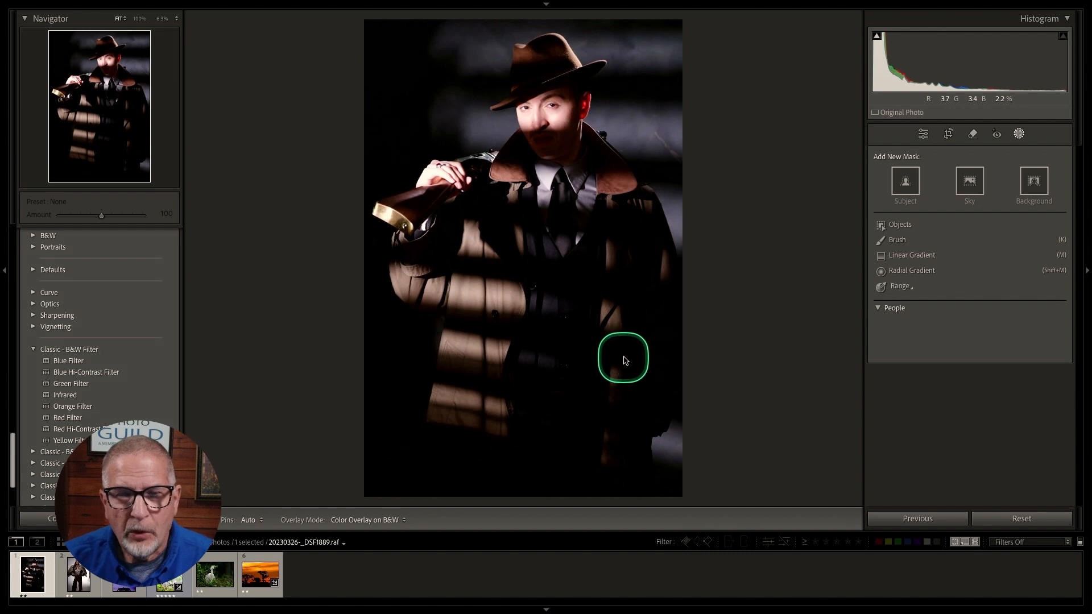
left_click(124, 582)
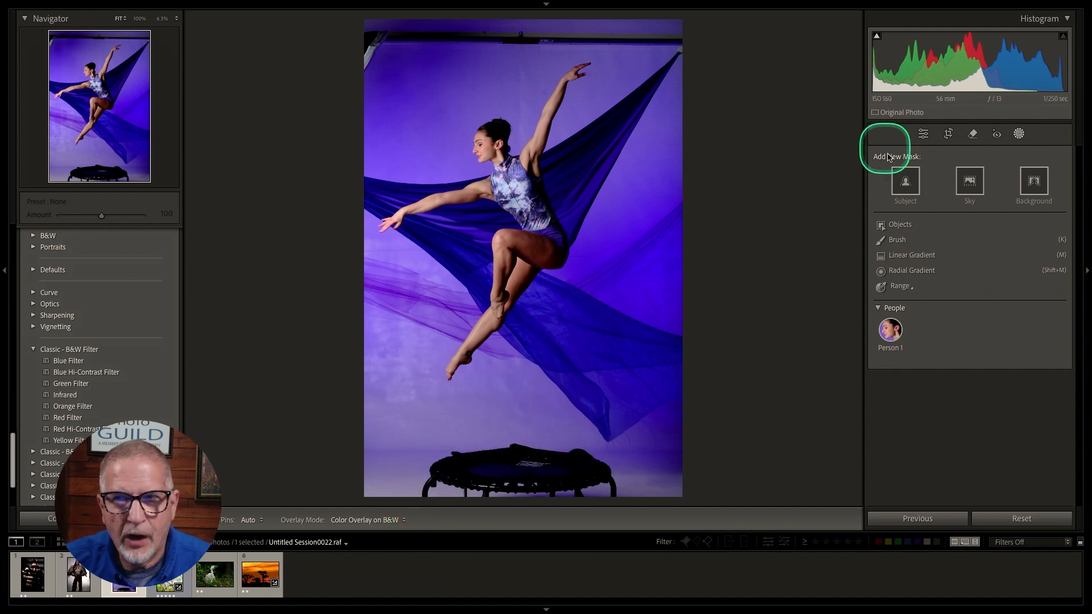
left_click(948, 134)
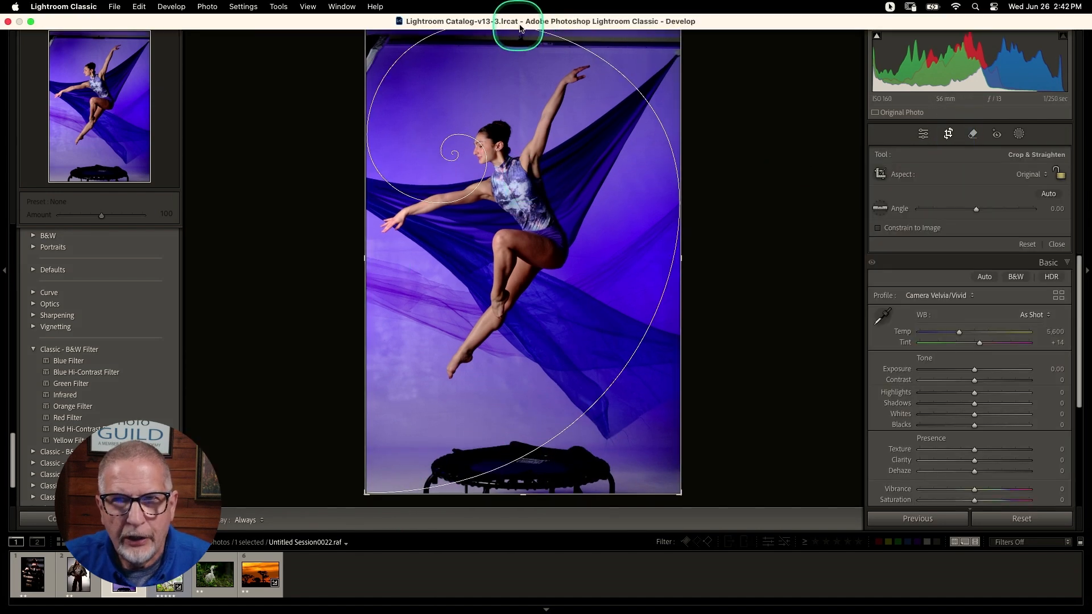
left_click_drag(522, 21, 522, 37)
left_click_drag(519, 480, 520, 446)
left_click_drag(364, 256, 371, 257)
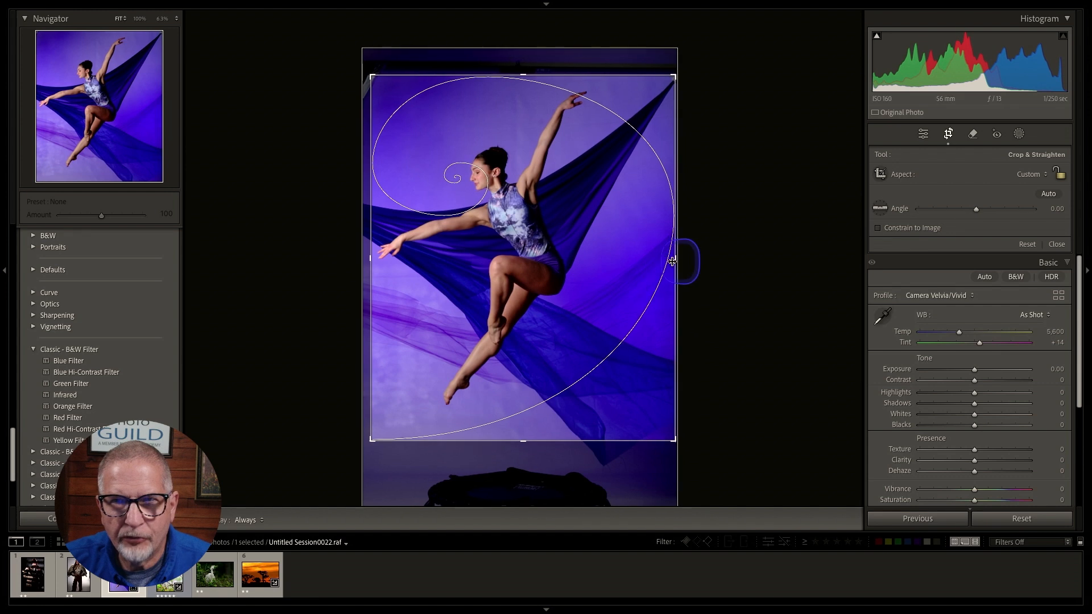
left_click_drag(673, 261, 660, 259)
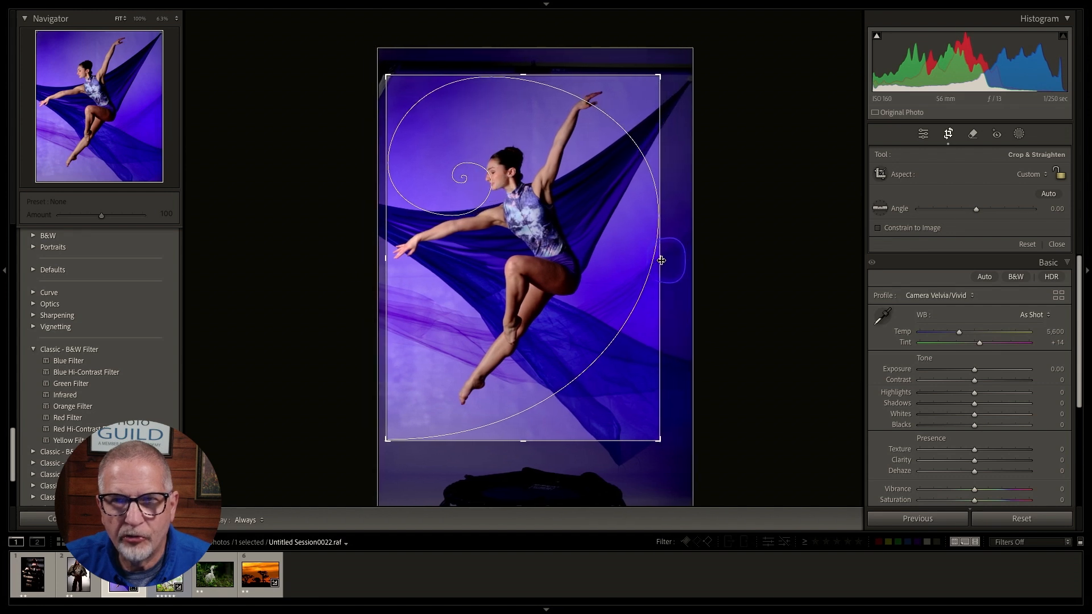
left_click(1043, 175)
left_click(989, 215)
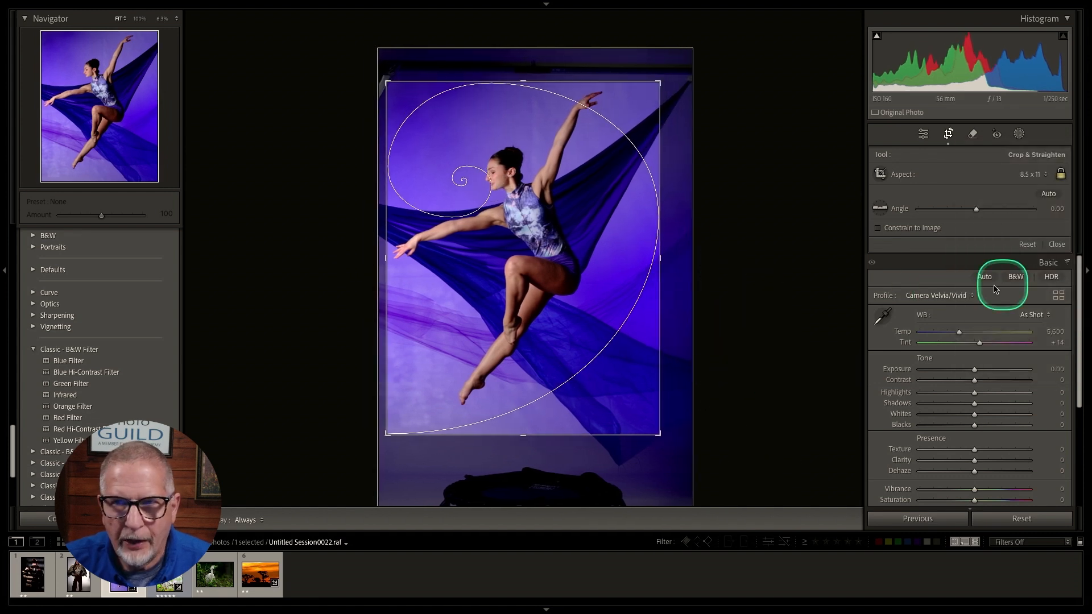
left_click(1056, 244)
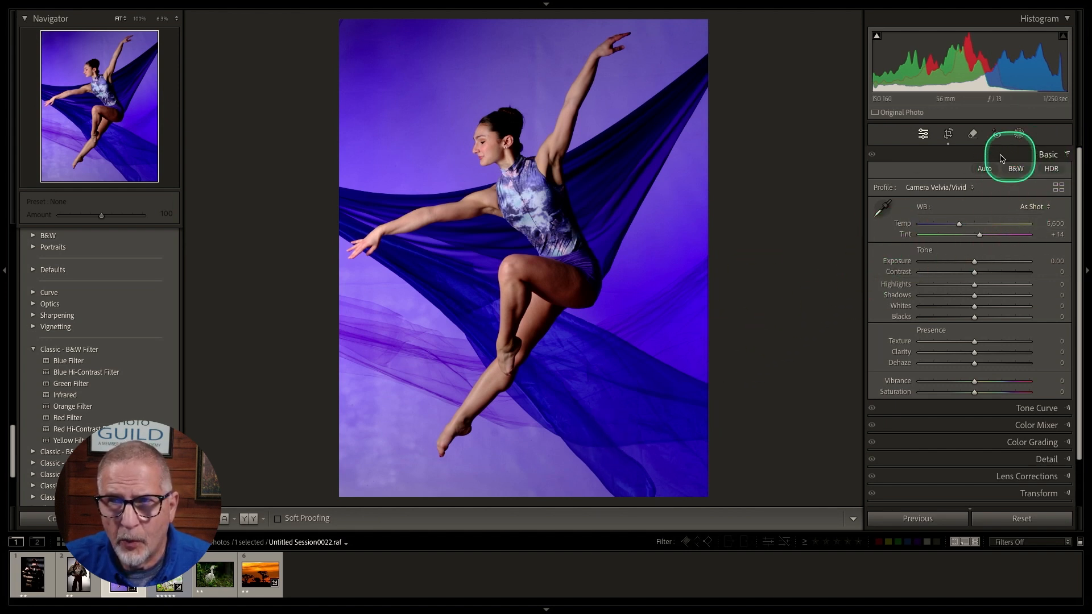
- Create a background mask on the dancer photo and intersect it with a luminance range
left_click(1018, 134)
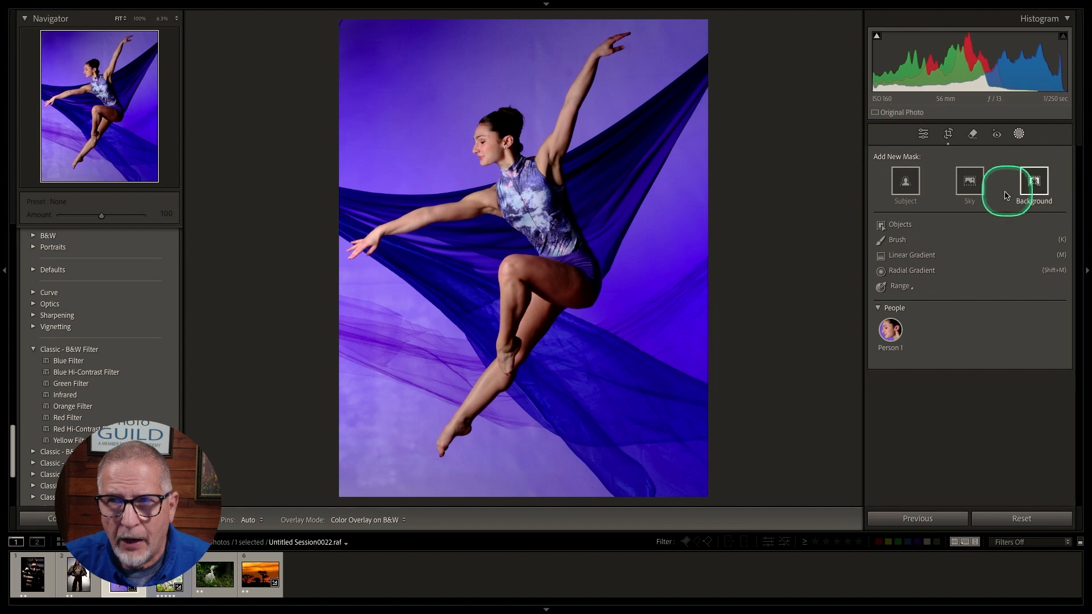
left_click(1033, 181)
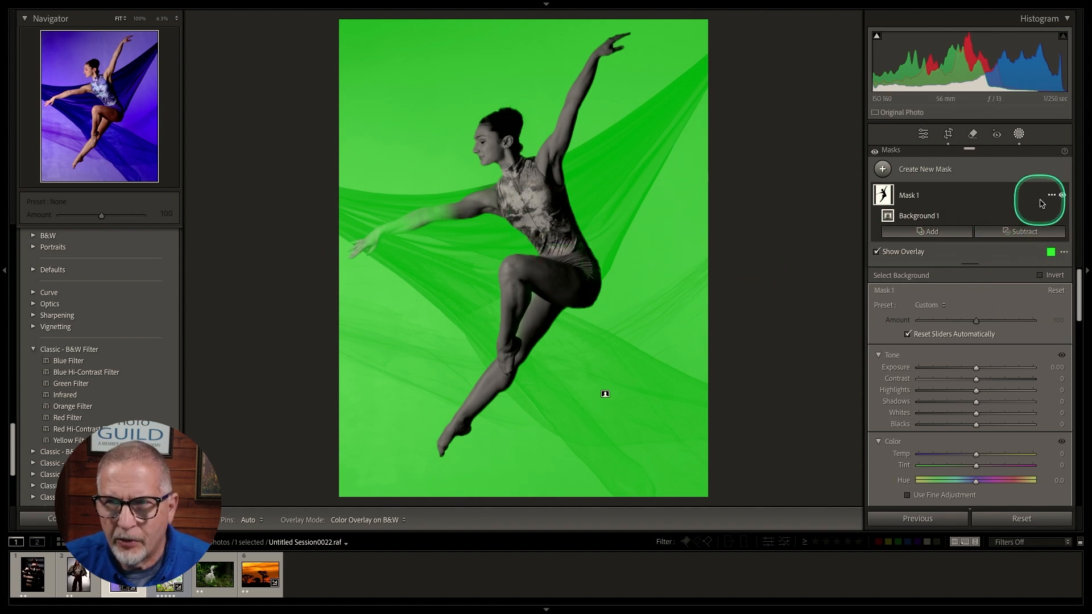
left_click(1051, 197)
mouse_move(1001, 250)
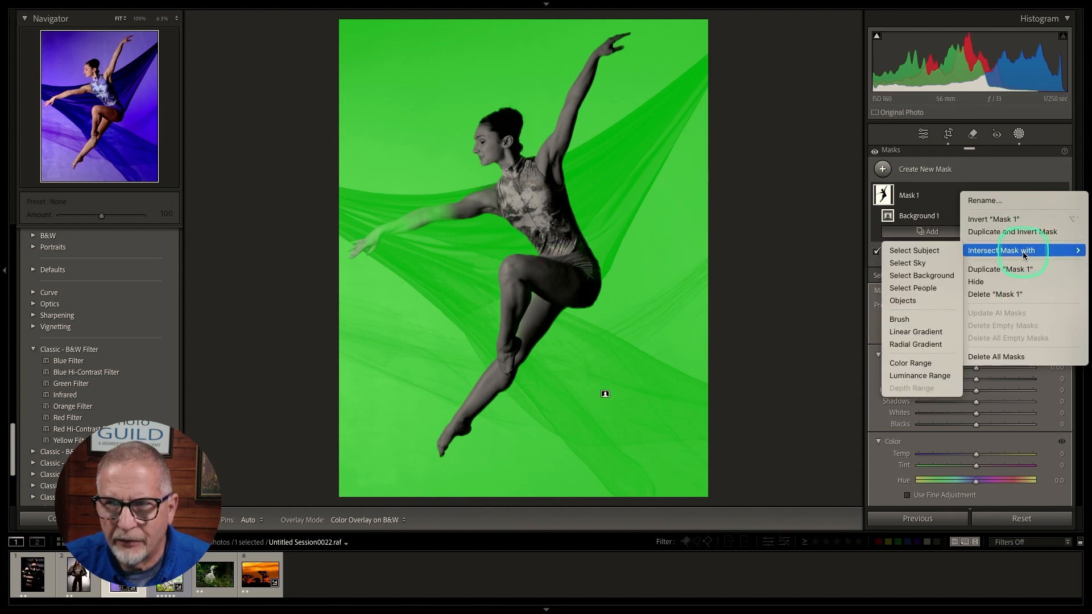
left_click(933, 378)
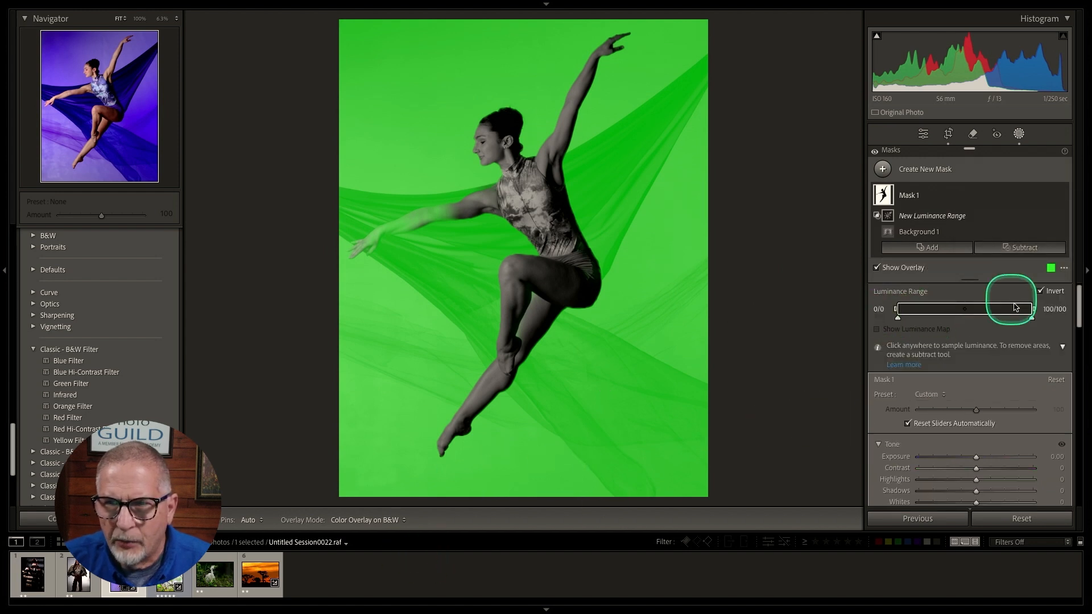
- Limit the intersecting luminance range to the midtones, from 23/37 to 62/80
left_click_drag(897, 317, 1006, 320)
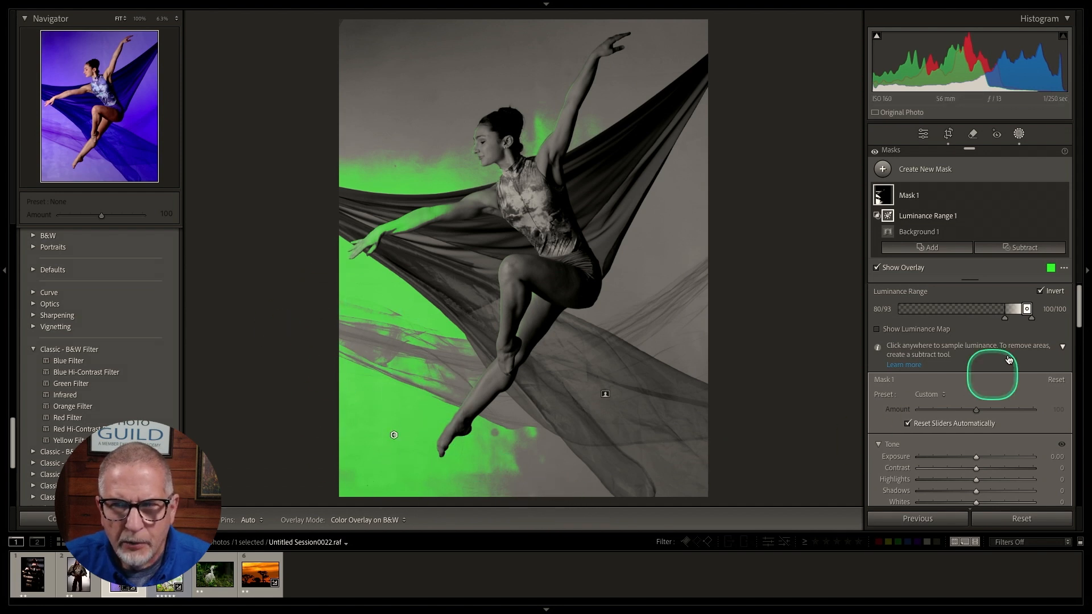
left_click_drag(1005, 318, 940, 322)
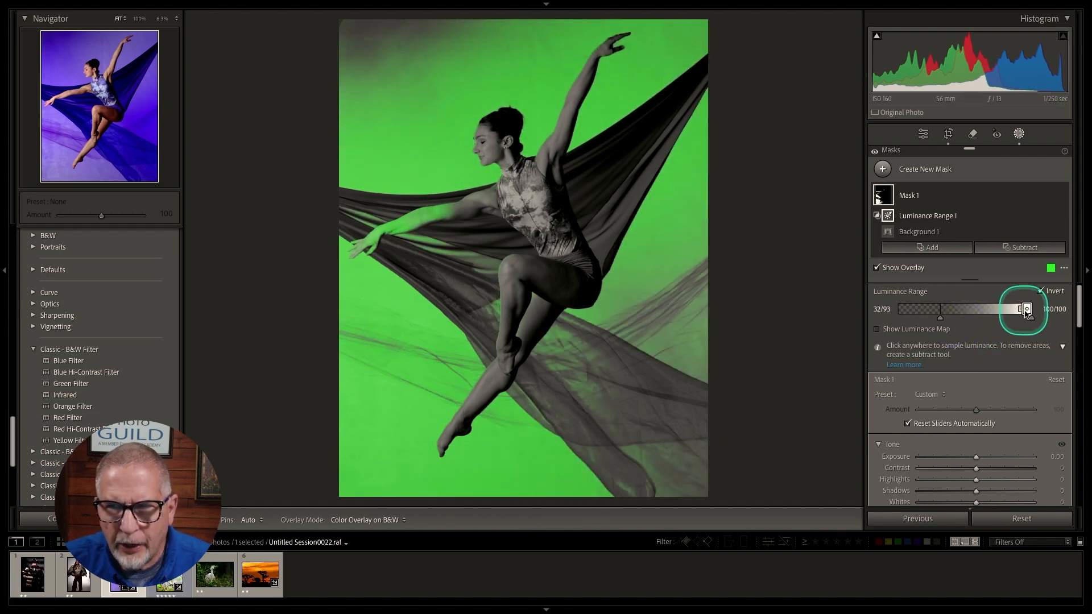
left_click_drag(1022, 308, 955, 312)
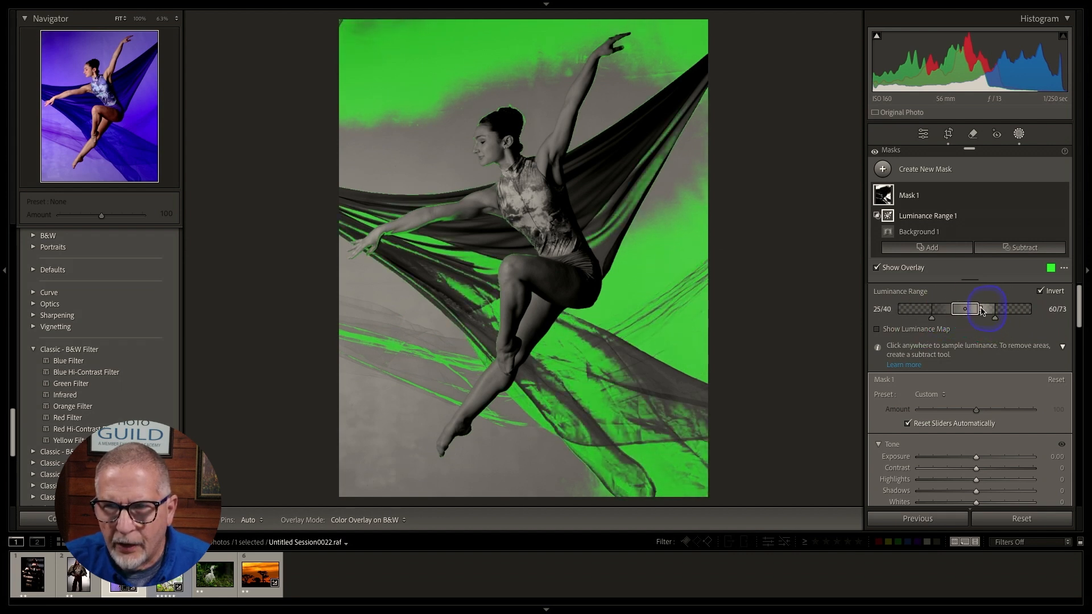
left_click_drag(995, 318, 1004, 319)
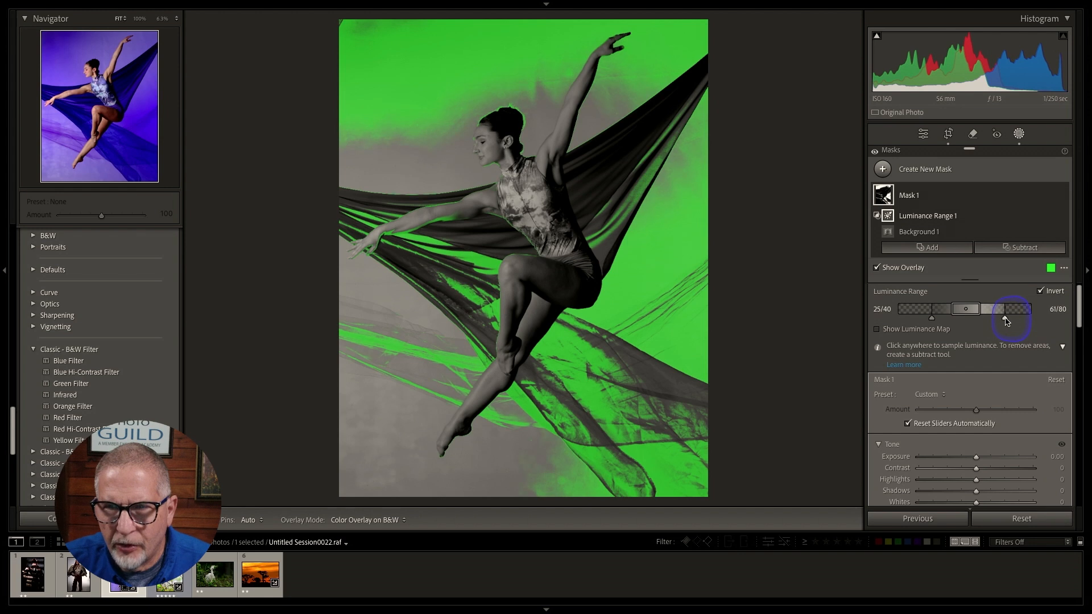
left_click_drag(932, 317, 935, 322)
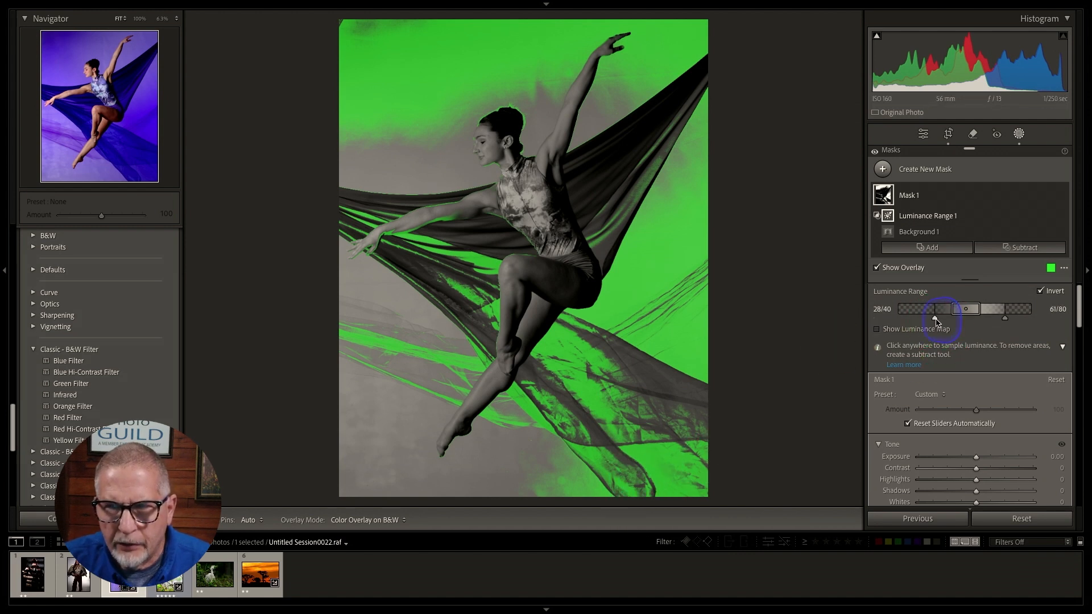
left_click_drag(937, 322, 1005, 319)
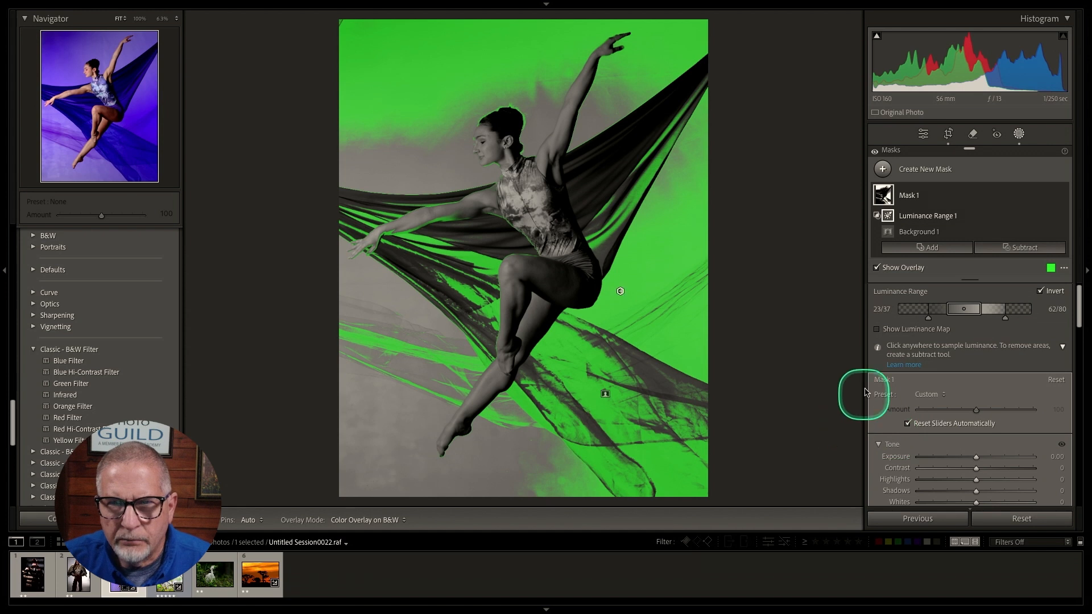
- Subtract the plain backdrop around the flowing fabric from the mask with a brush
left_click(1025, 249)
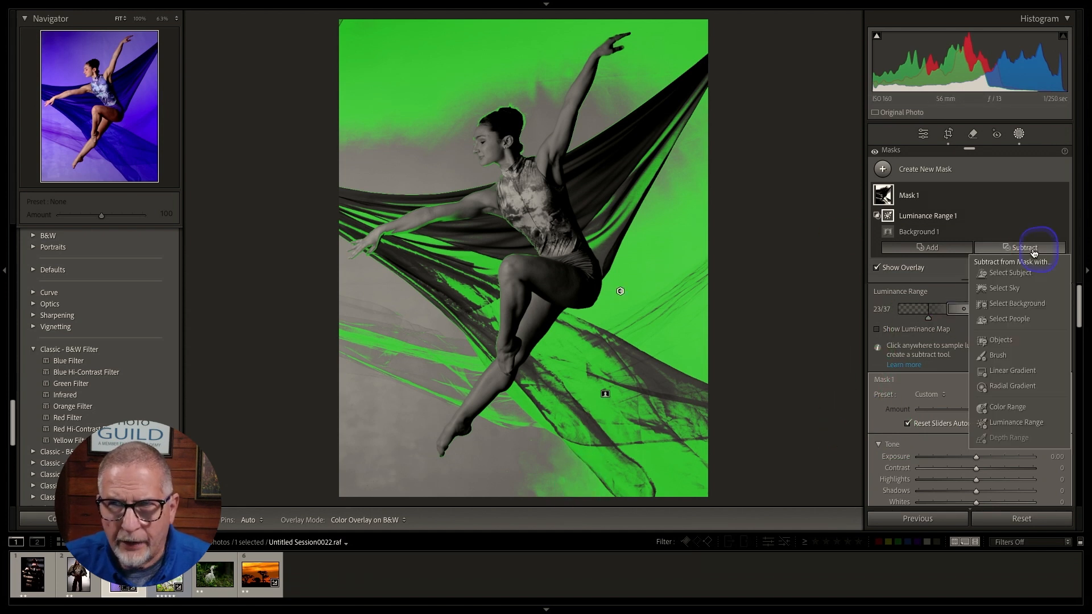
left_click(1001, 361)
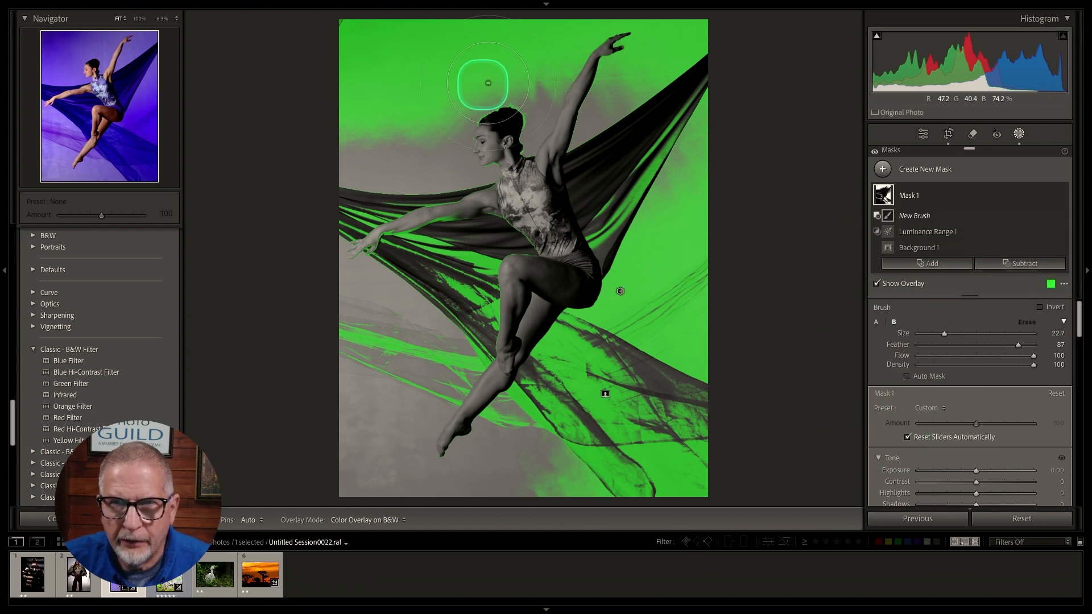
mouse_move(354, 134)
left_mouse_down()
mouse_move(404, 134)
mouse_move(330, 93)
mouse_move(646, 19)
mouse_move(658, 44)
mouse_move(698, 6)
mouse_move(744, 146)
mouse_move(775, 93)
mouse_move(675, 227)
mouse_move(641, 298)
mouse_move(731, 329)
mouse_move(745, 383)
left_mouse_up()
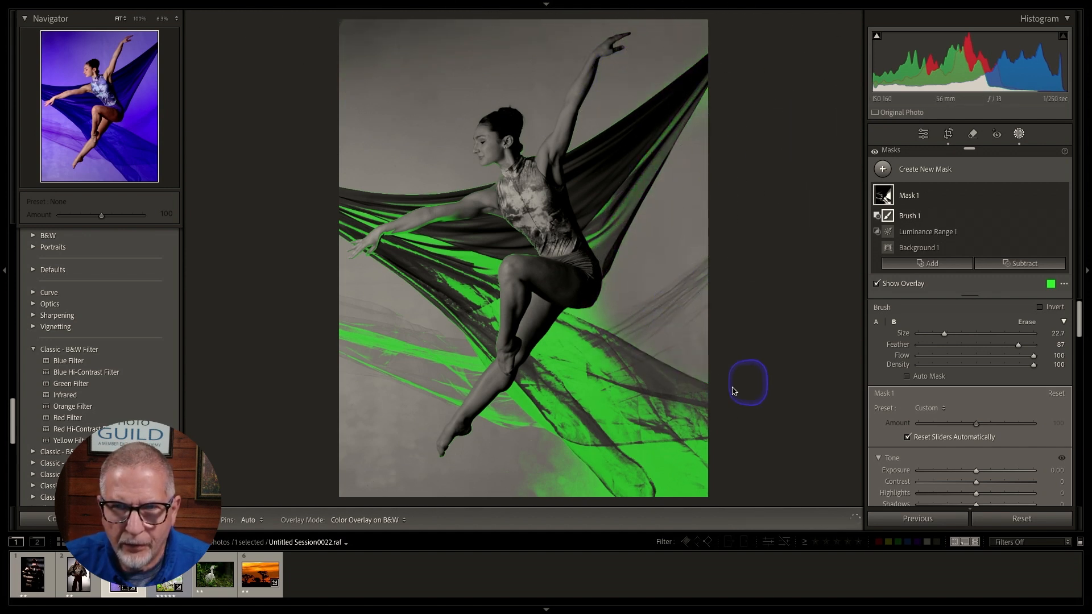
key("h")
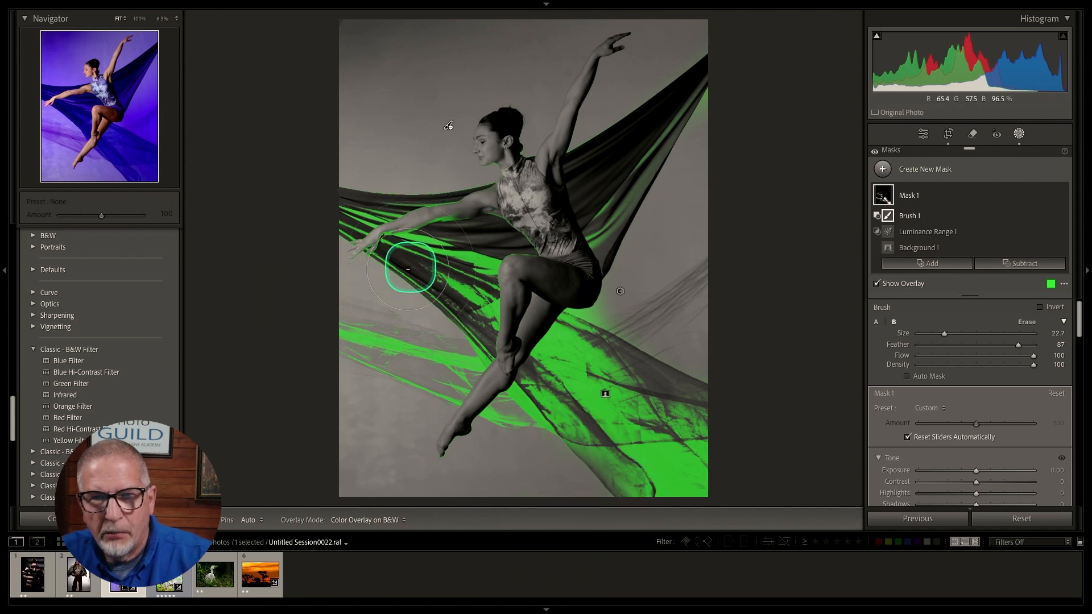
right_click(369, 233)
key("Escape")
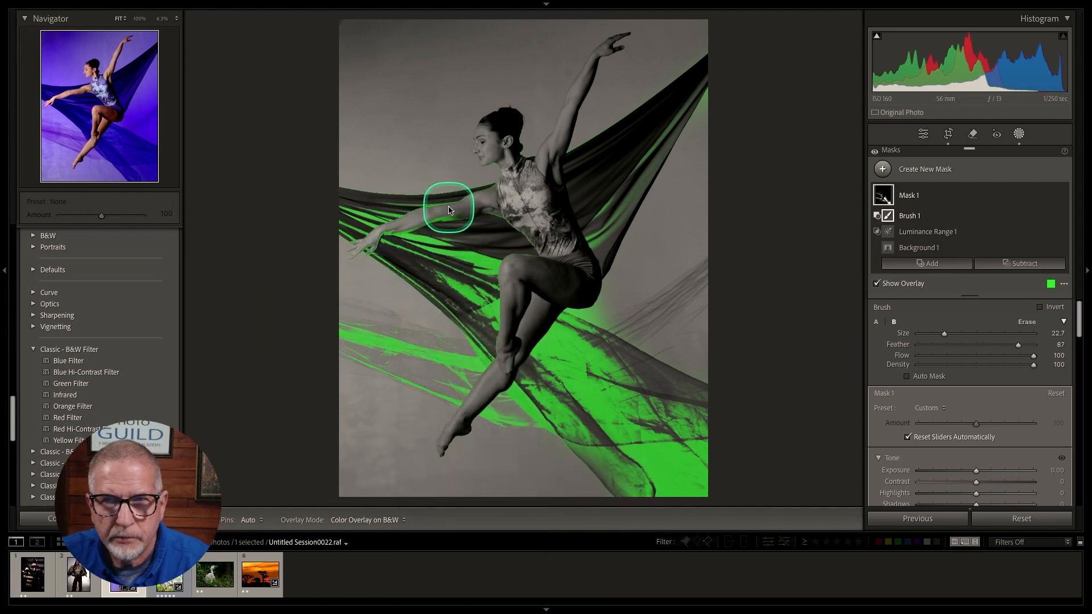
- Reduce the subtracting brush's size to 3.5 and brush over a small area of the dancer's torso
scroll(457, 209, "down", 2)
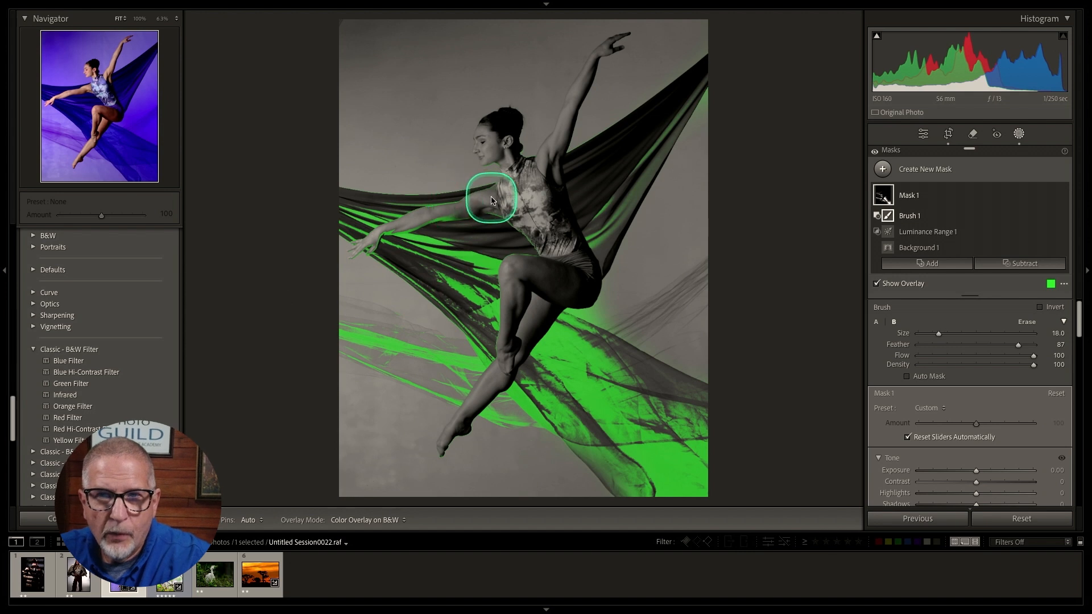
scroll(539, 212, "down", 1)
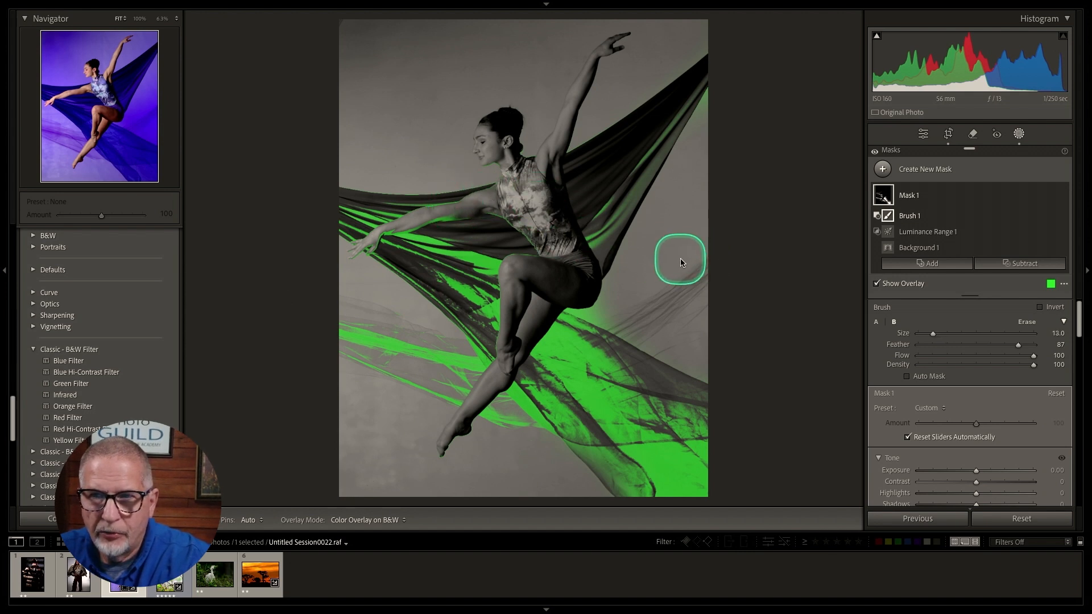
left_click_drag(933, 334, 929, 335)
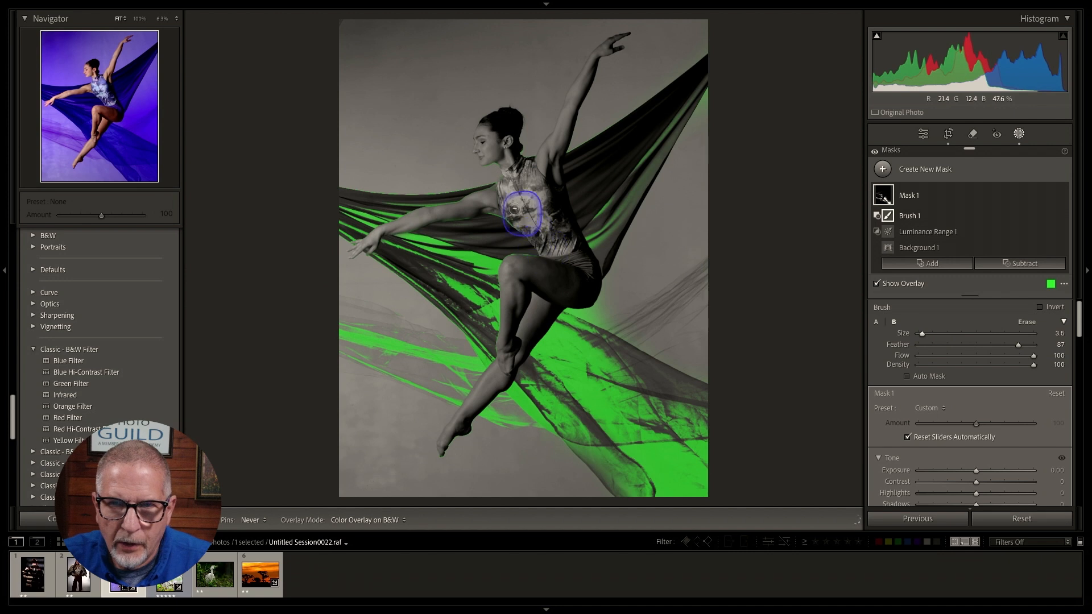
left_click_drag(506, 217, 520, 217)
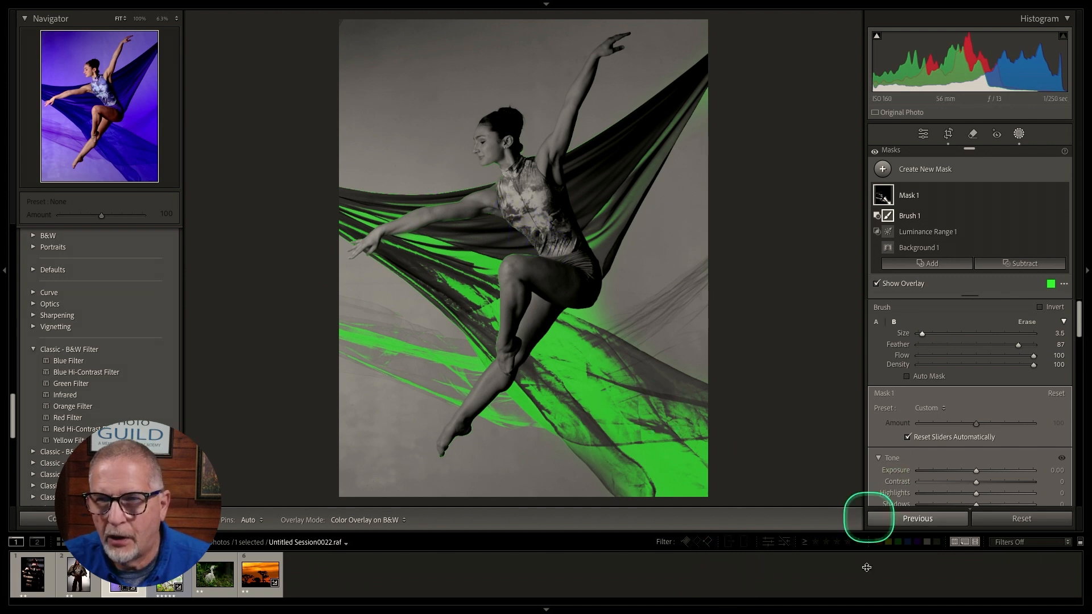
- Brighten the masked fabric by setting its Exposure to 0.45
scroll(1080, 323, "down", 1)
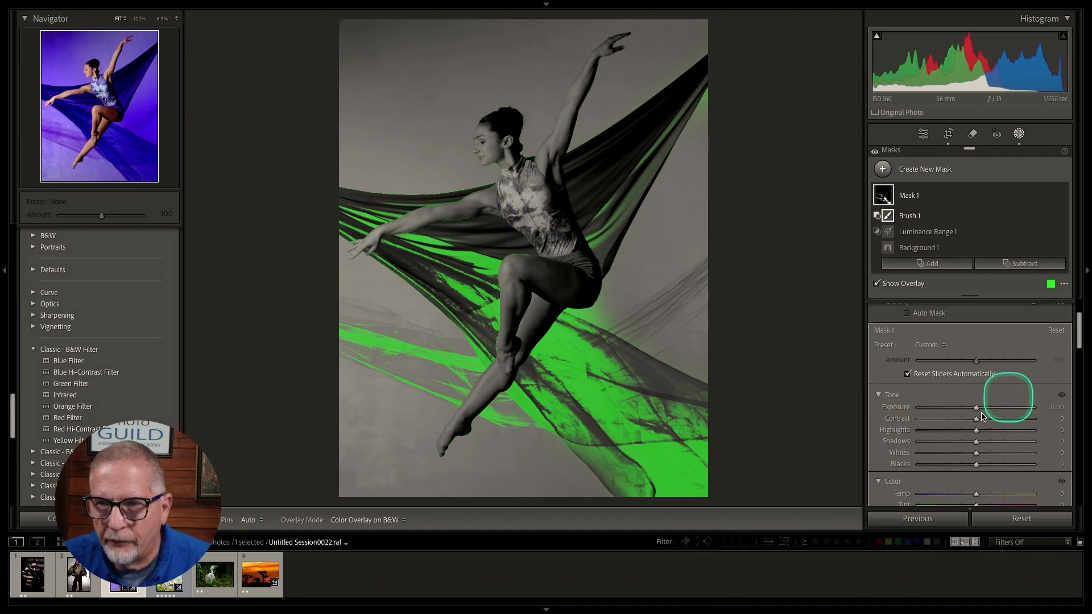
mouse_move(976, 407)
left_mouse_down()
mouse_move(999, 410)
mouse_move(981, 413)
left_mouse_up()
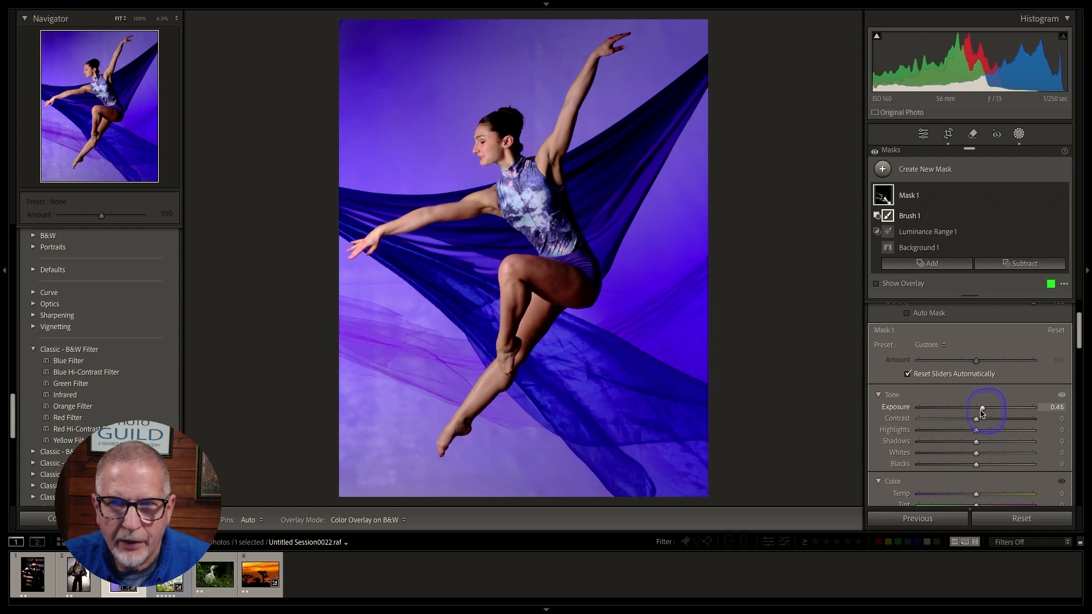